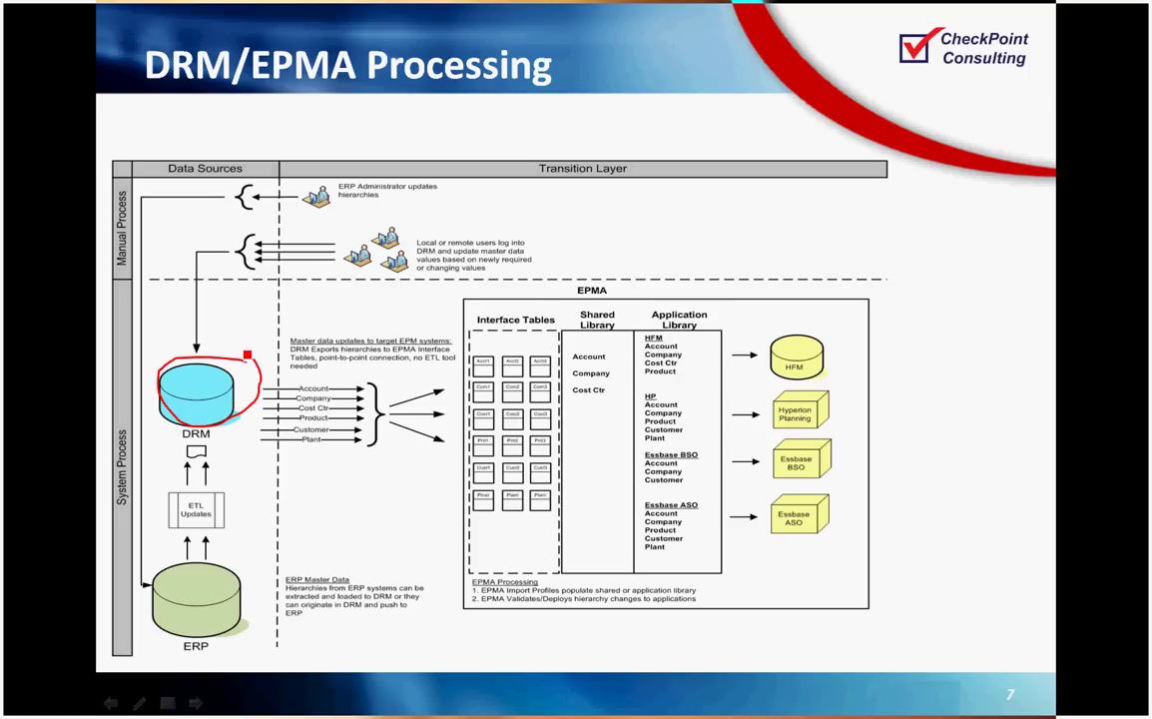
Step: Underline the DRM label in red ink on the DRM/EPMA Demo slide
mouse_move(224, 437)
left_mouse_down()
mouse_move(180, 455)
mouse_move(211, 461)
mouse_move(225, 448)
left_mouse_up()
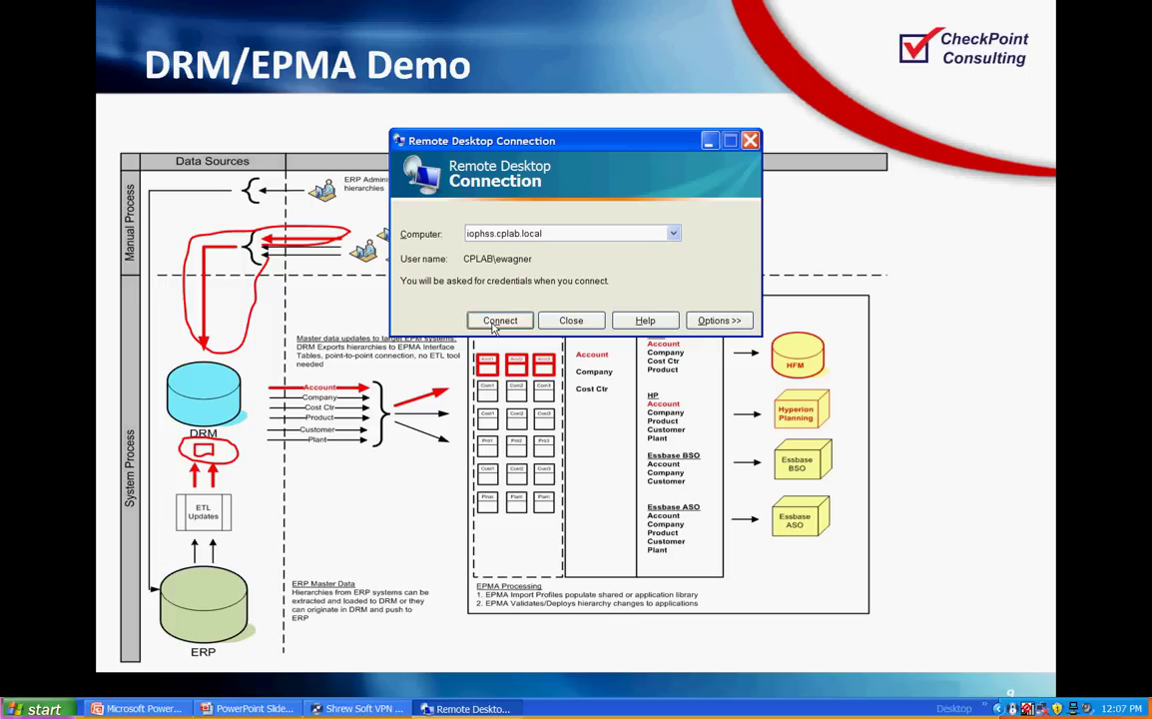
Step: Connect to the iophss.cplab.local server and log on with the account password
left_click(489, 323)
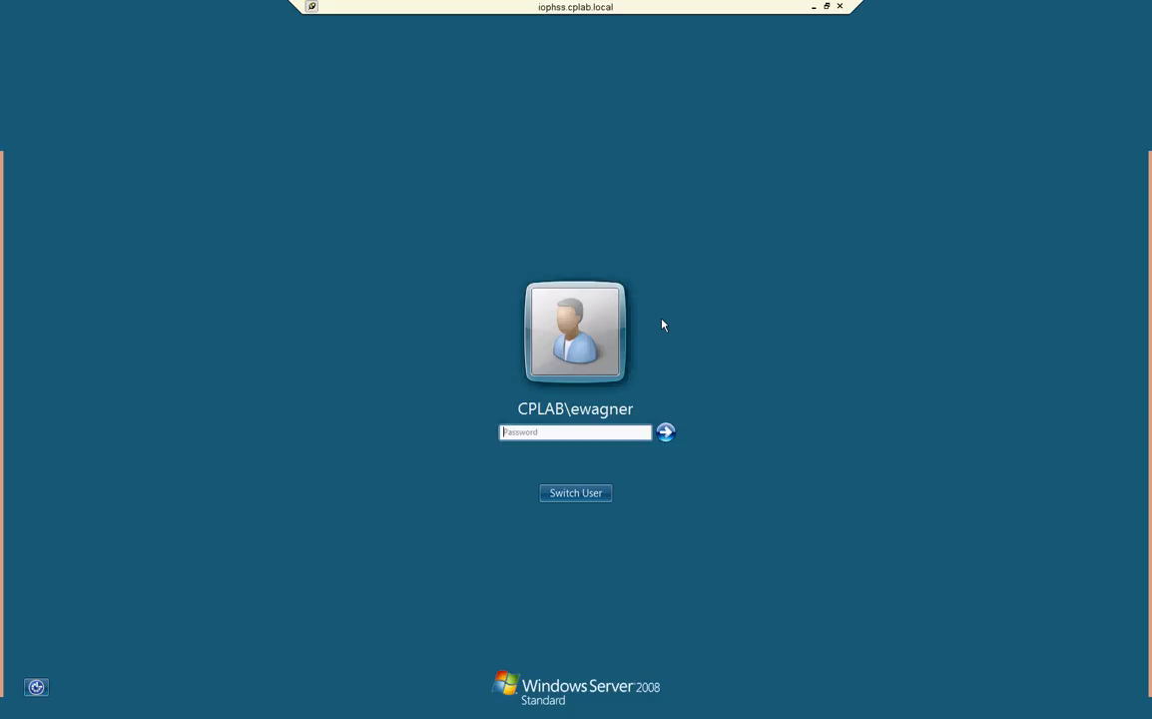
type("************")
key("Return")
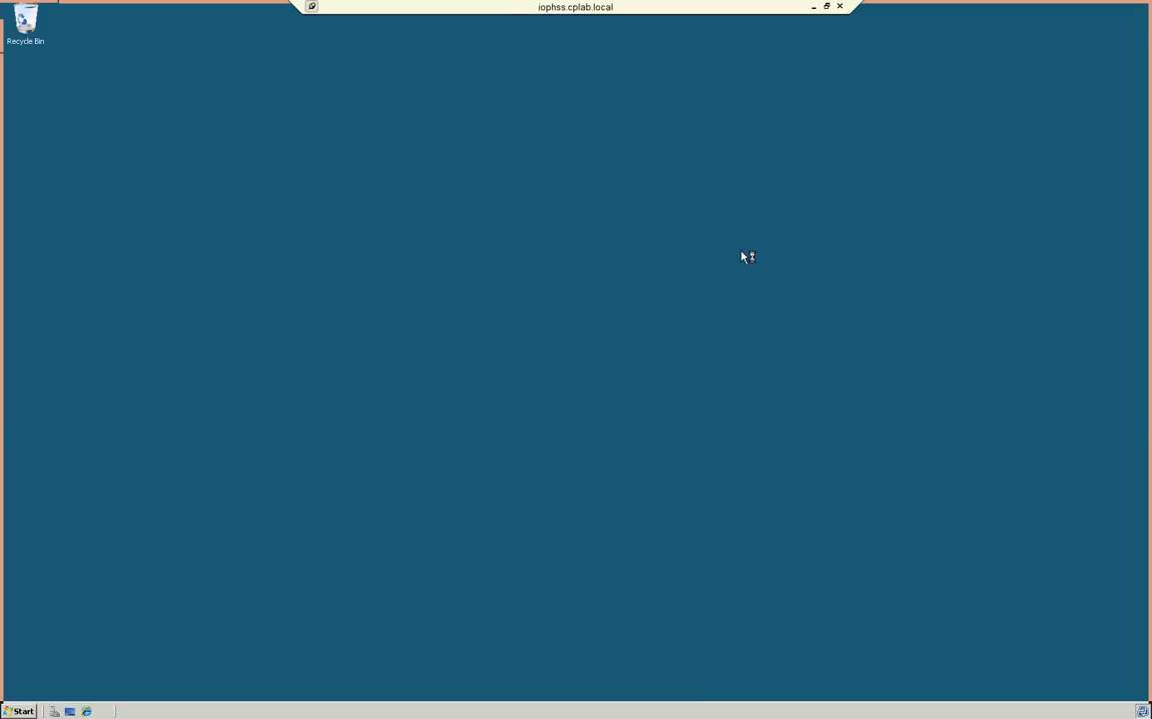
Step: Switch the remote session back to full screen
left_click(827, 6)
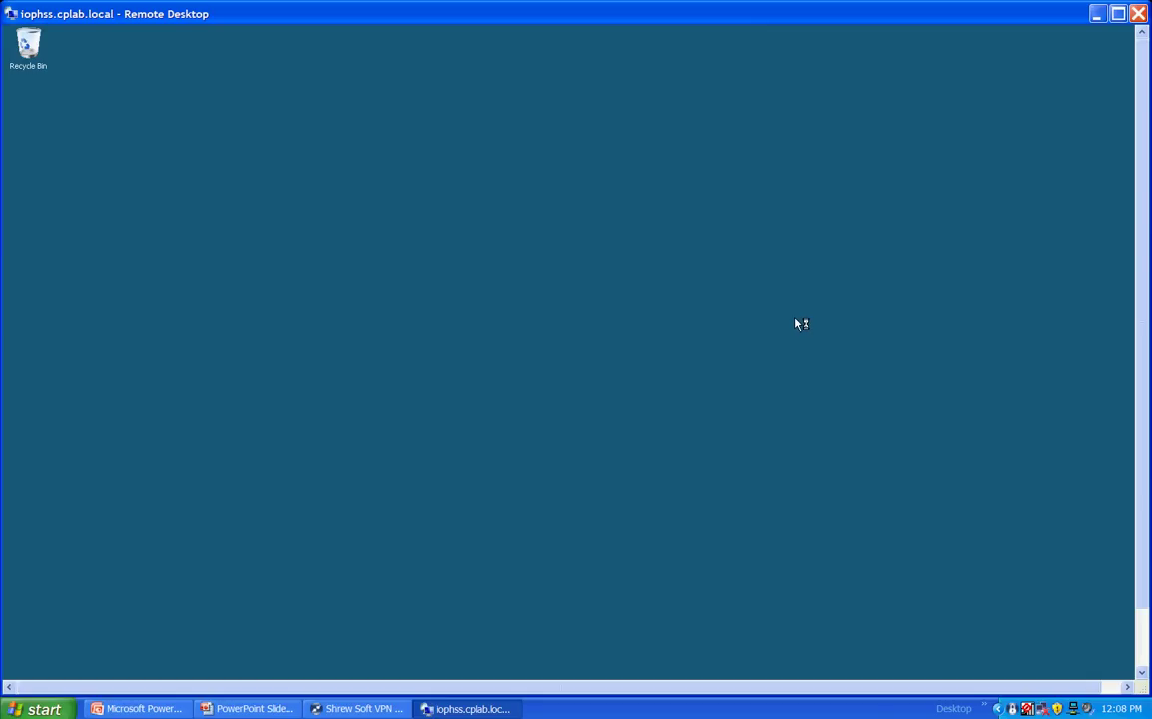
key("alt+Tab")
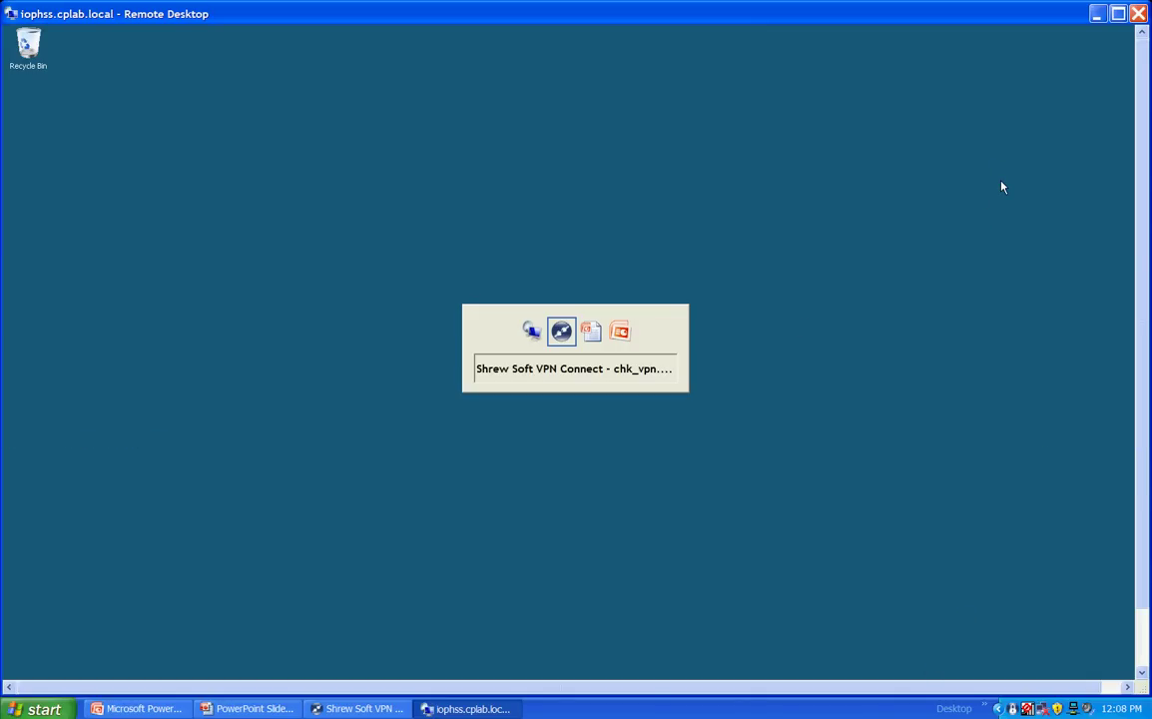
key("alt+Tab")
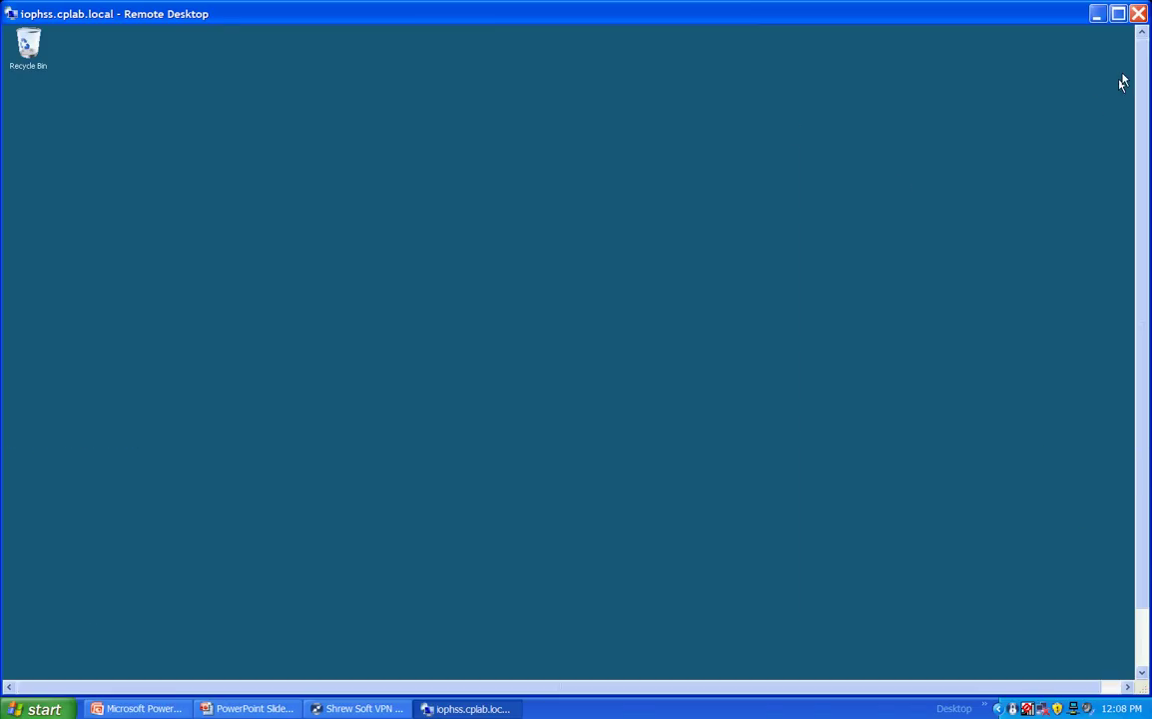
left_click(1117, 13)
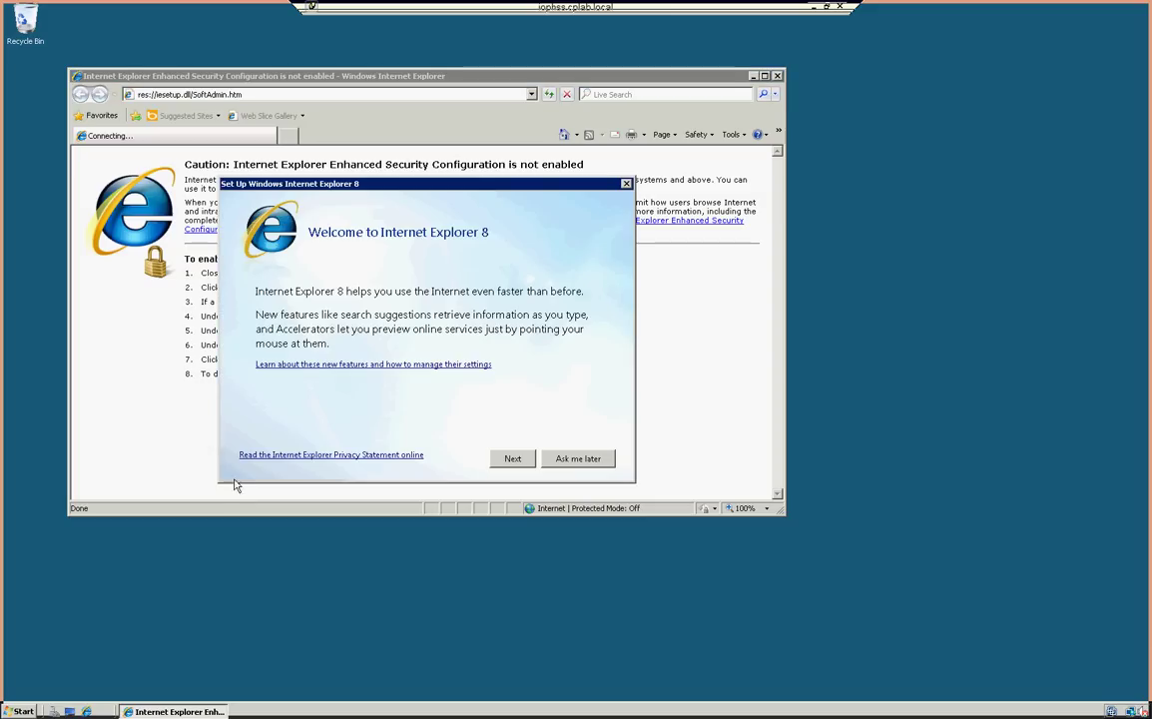
Step: Dismiss the IE8 setup and open the Data Relationship Management favorite in a maximized browser
left_click(626, 184)
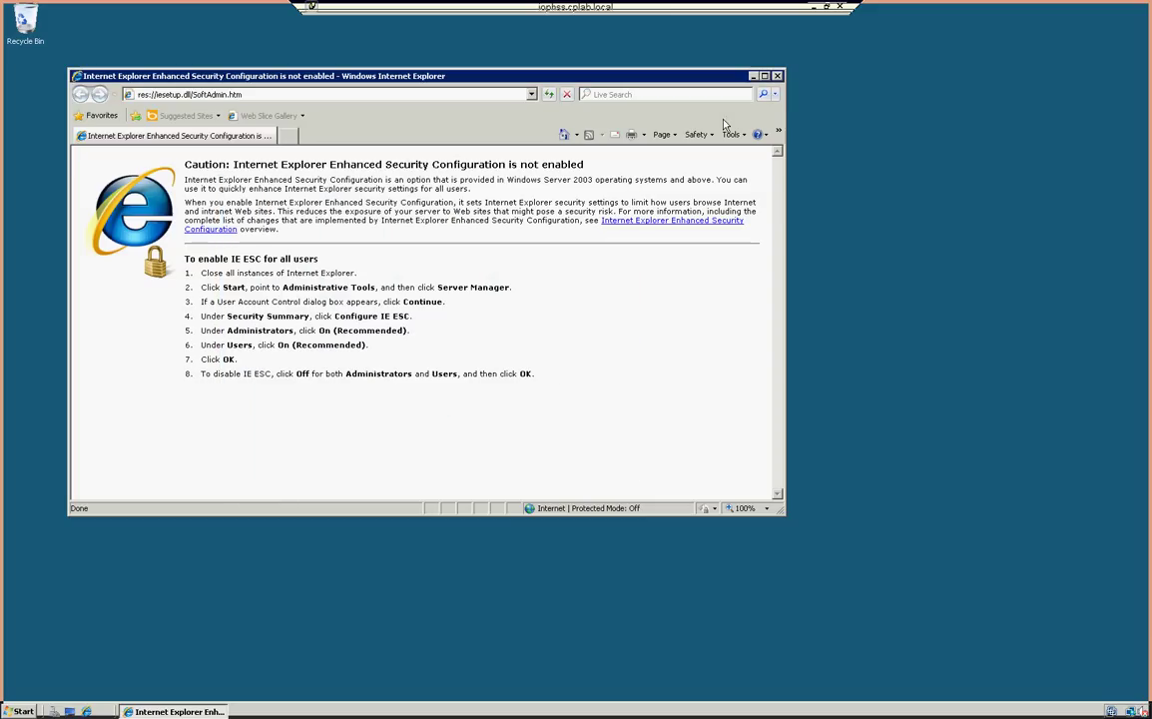
left_click(776, 75)
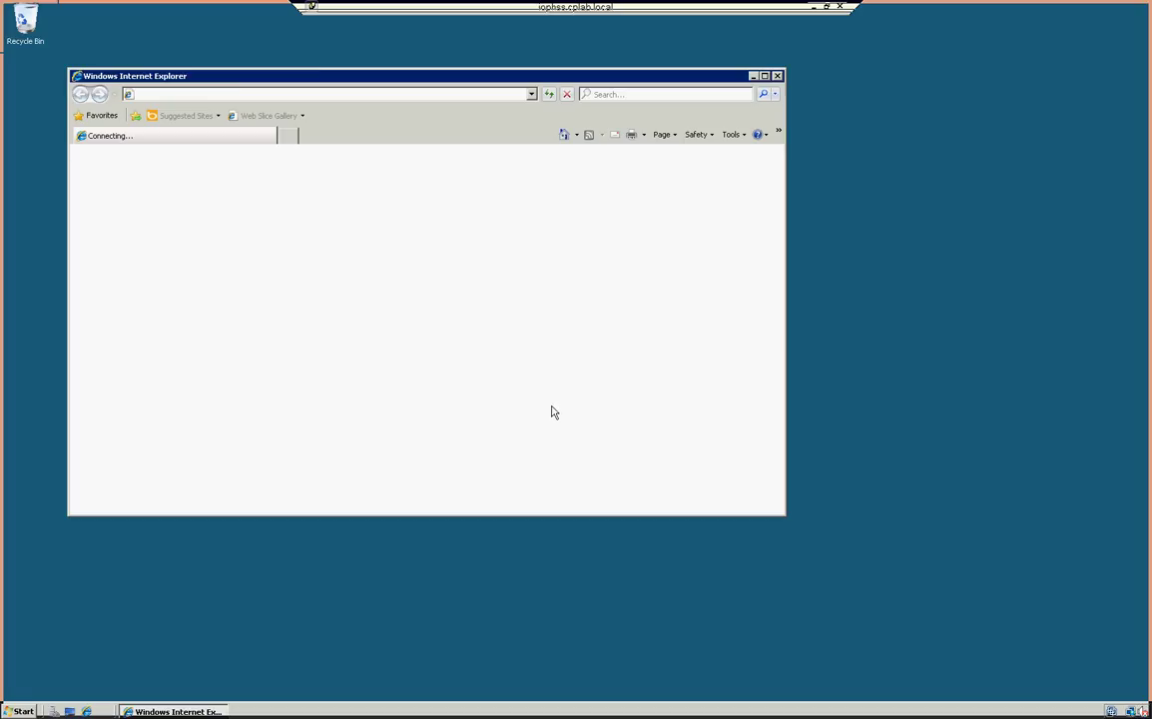
left_click(100, 114)
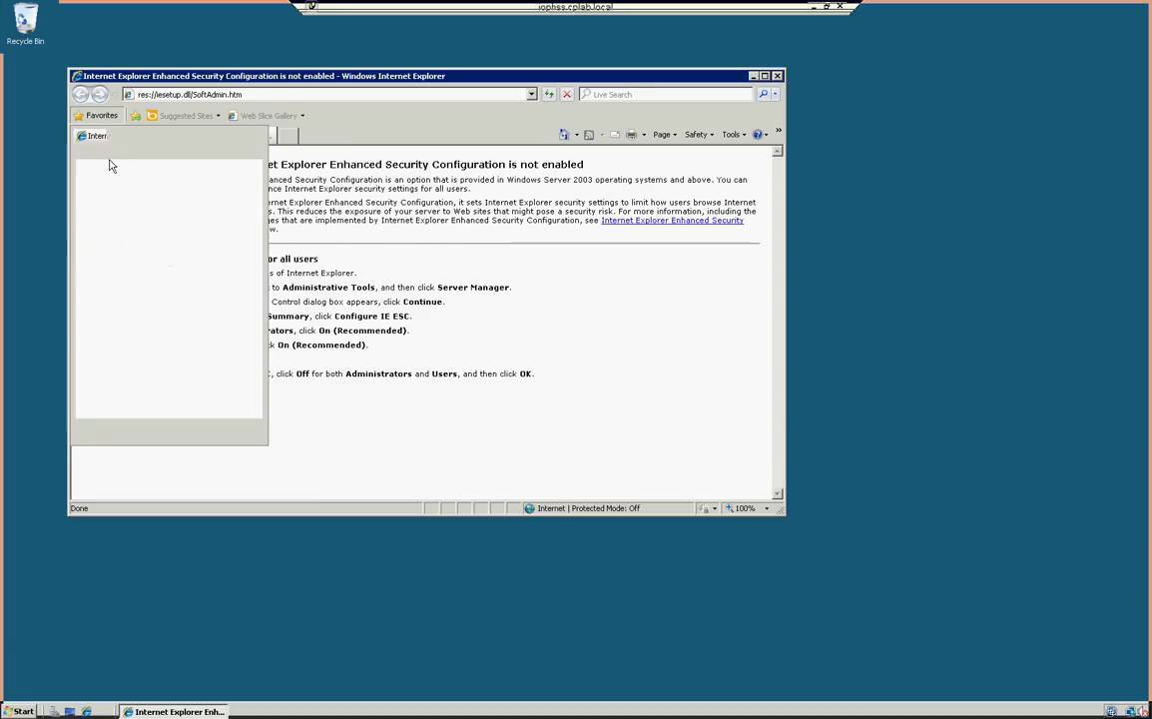
left_click(110, 203)
left_click(112, 215)
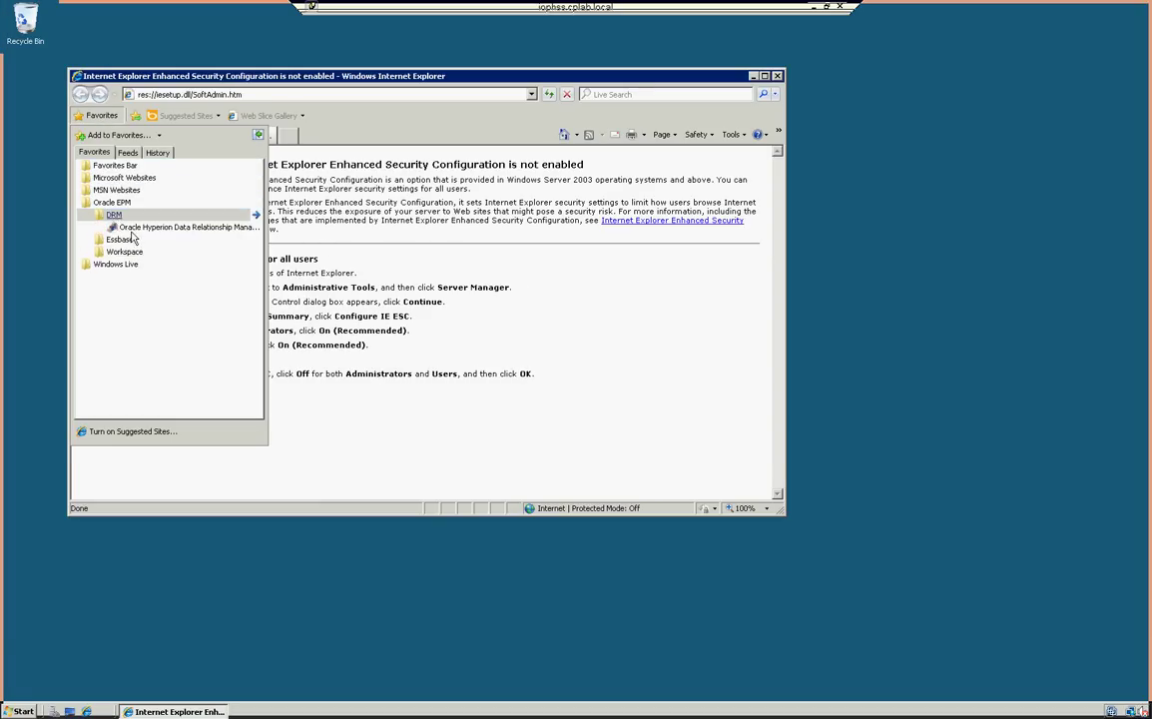
left_click(137, 229)
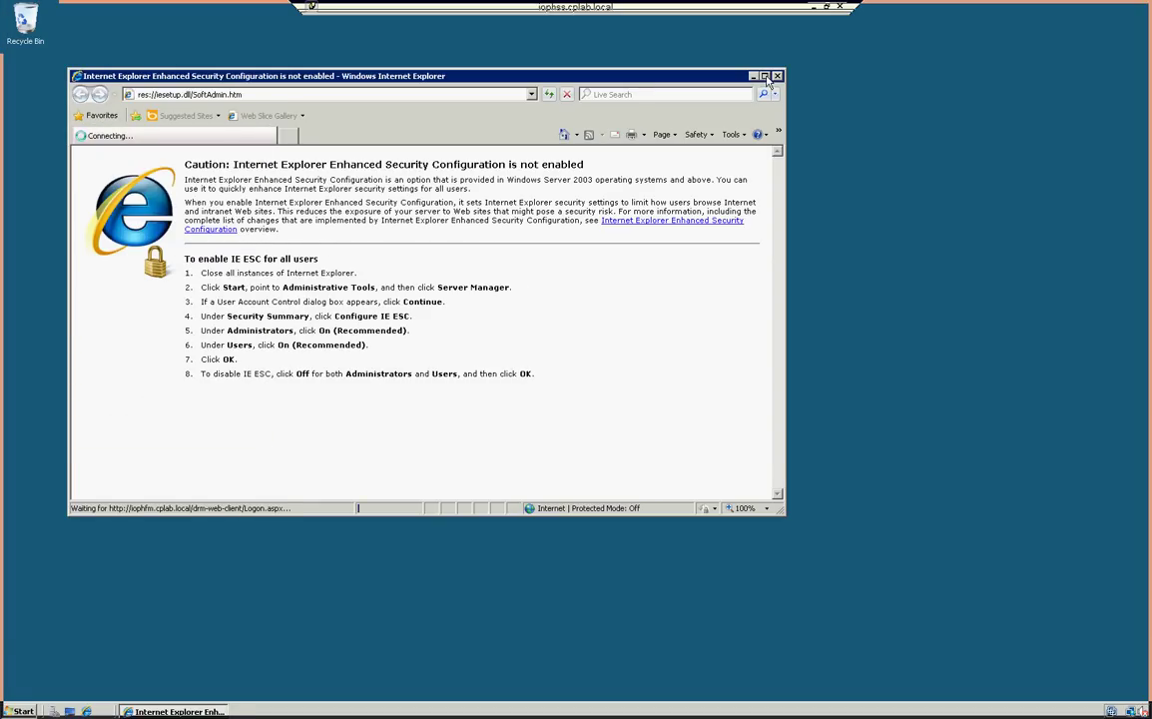
double_click(693, 76)
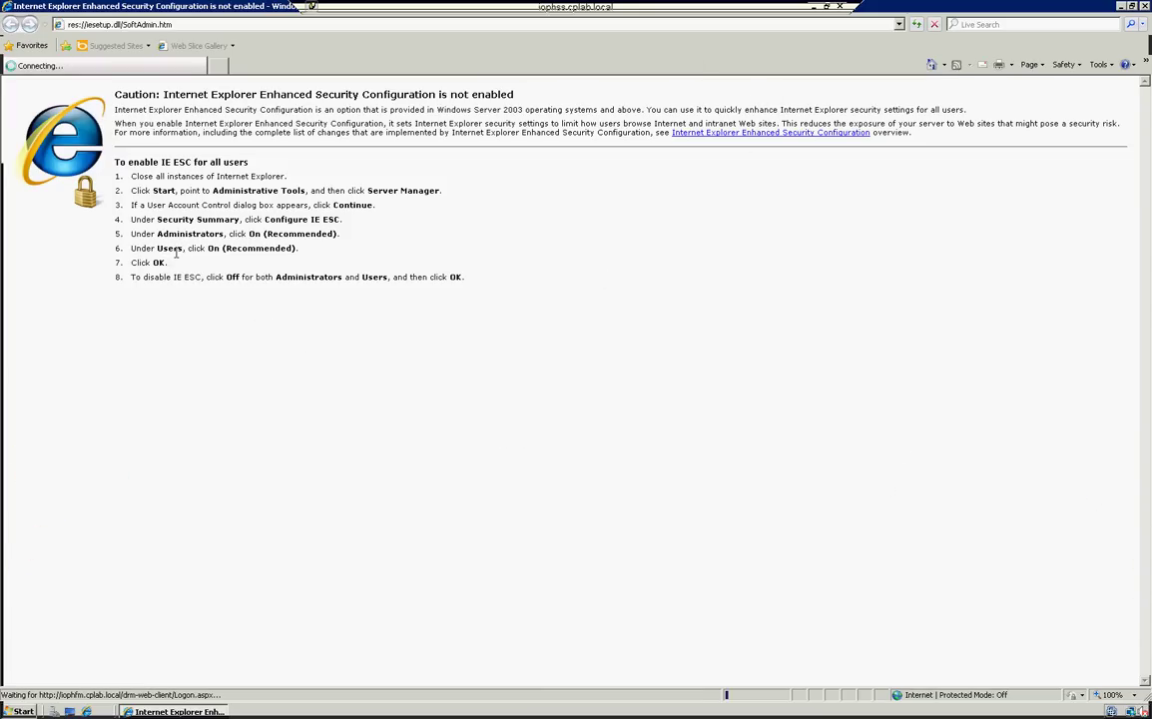
Step: Load the EPM Workspace logon page from Favorites in a new tab
left_click(223, 66)
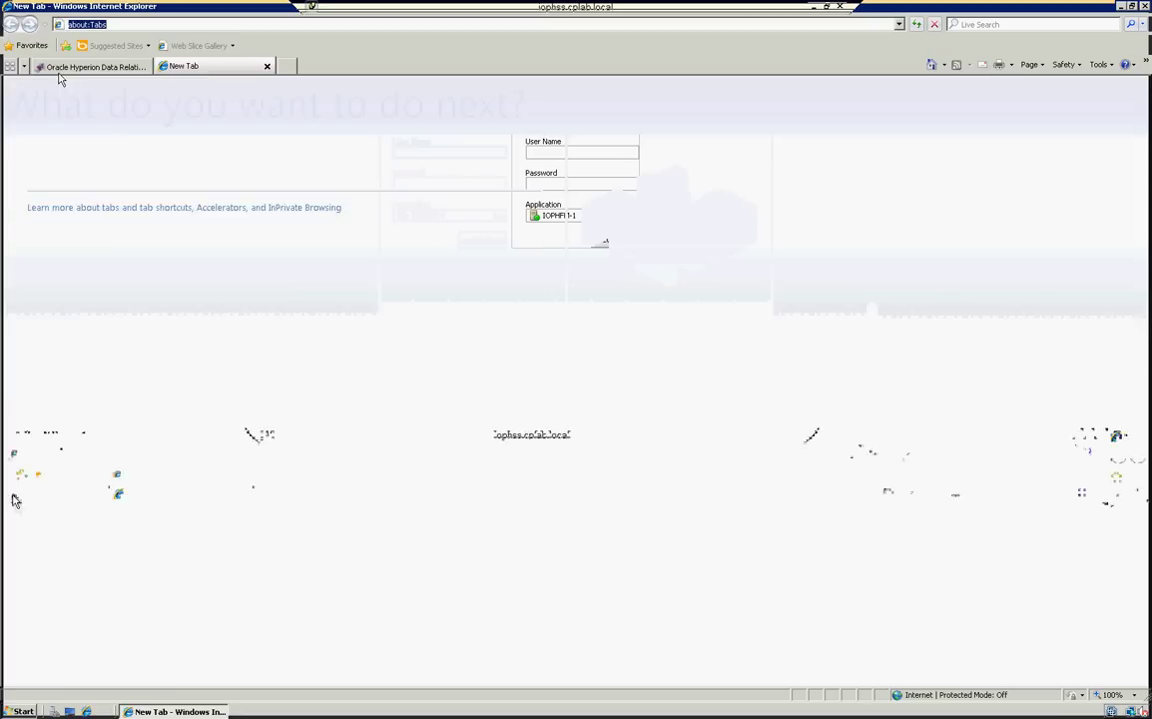
left_click(31, 45)
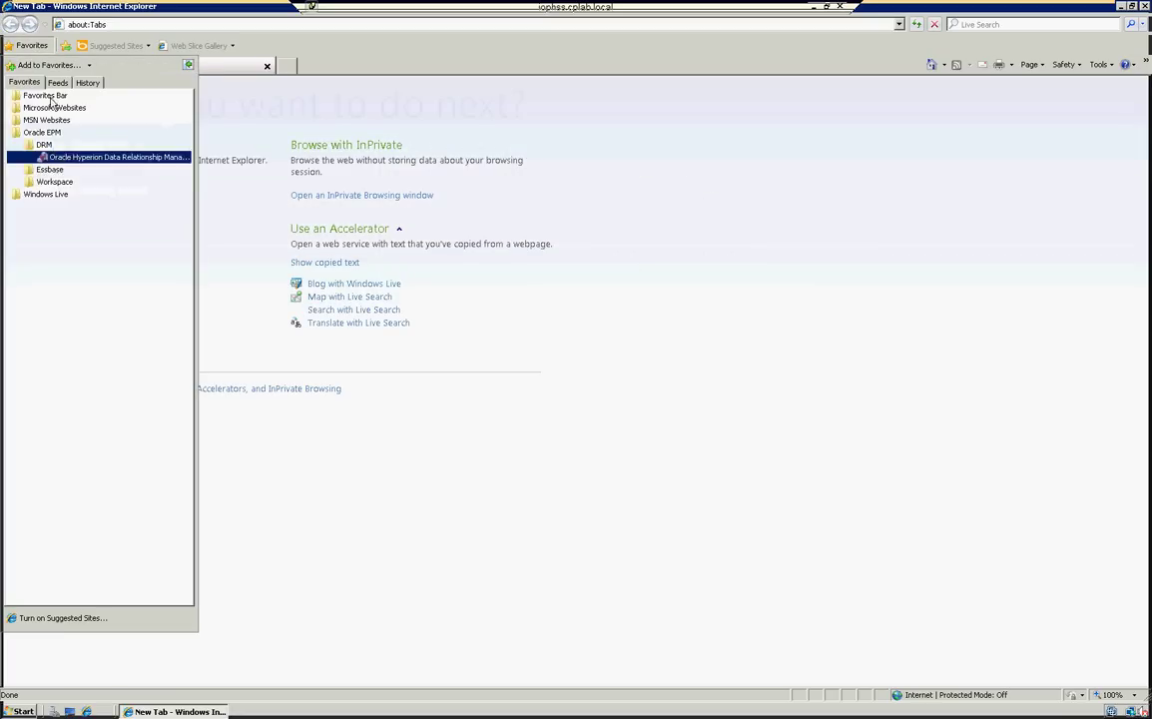
left_click(55, 183)
left_click(60, 195)
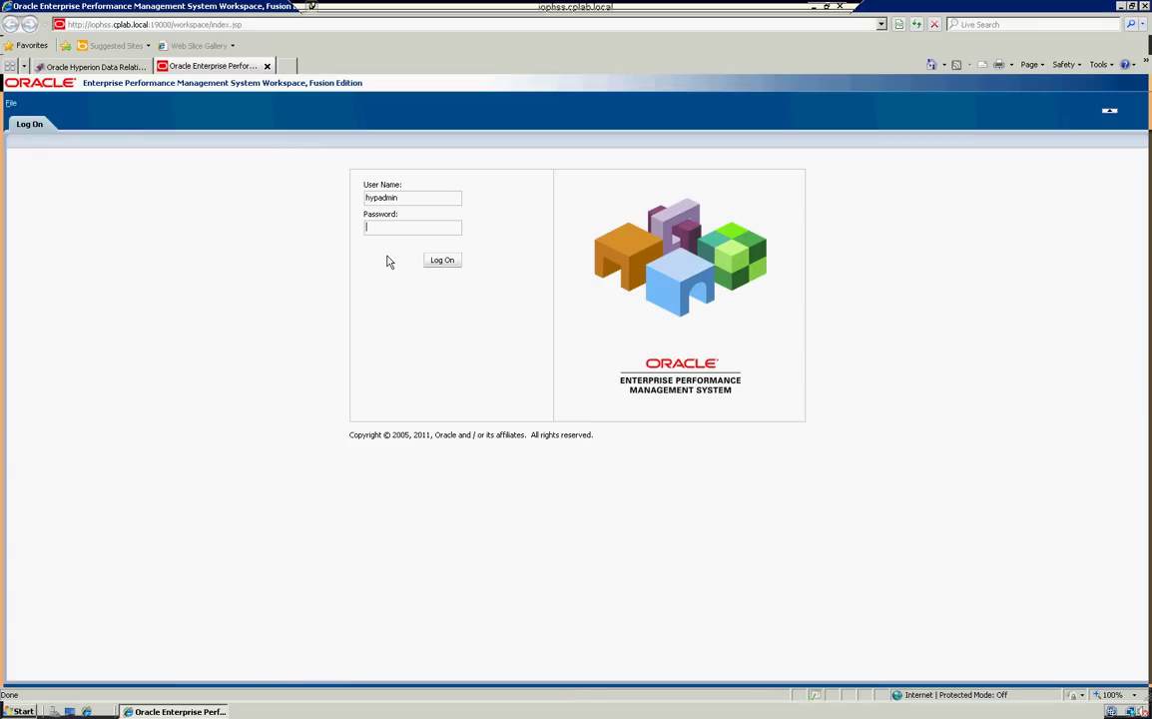
Step: Log on to Workspace and expand Net Income and Statistical Accounts in DIHFM1's Account dimension
type("••••••••••••")
key("Return")
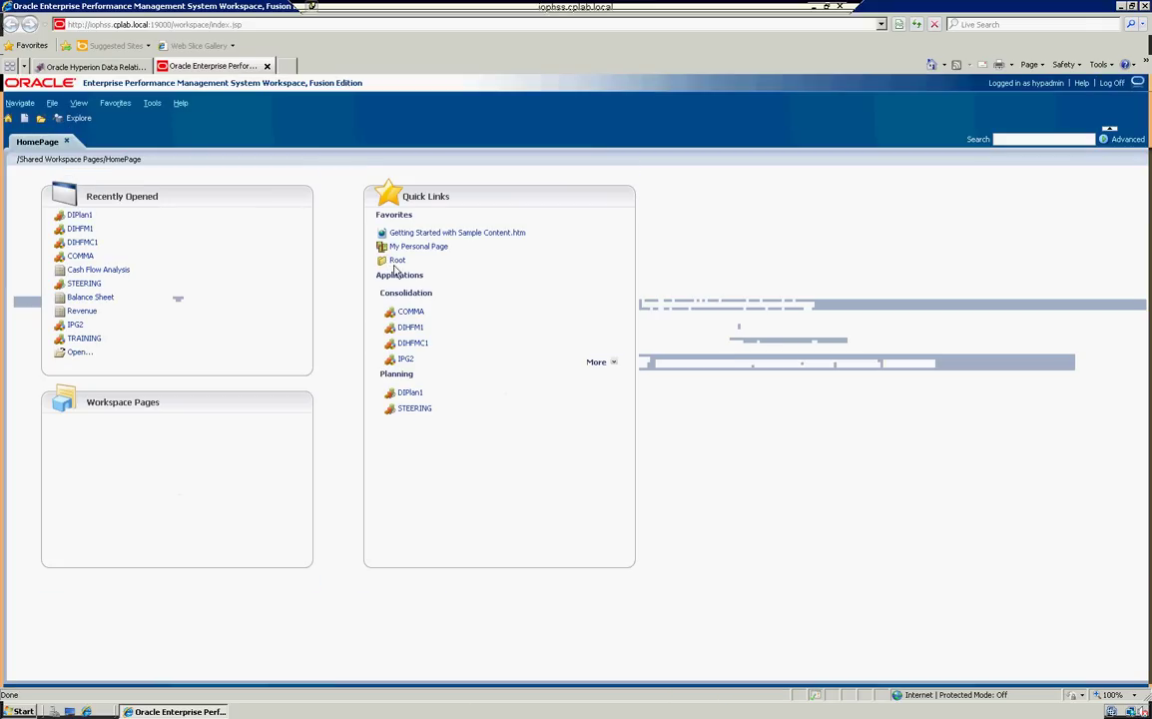
left_click(413, 327)
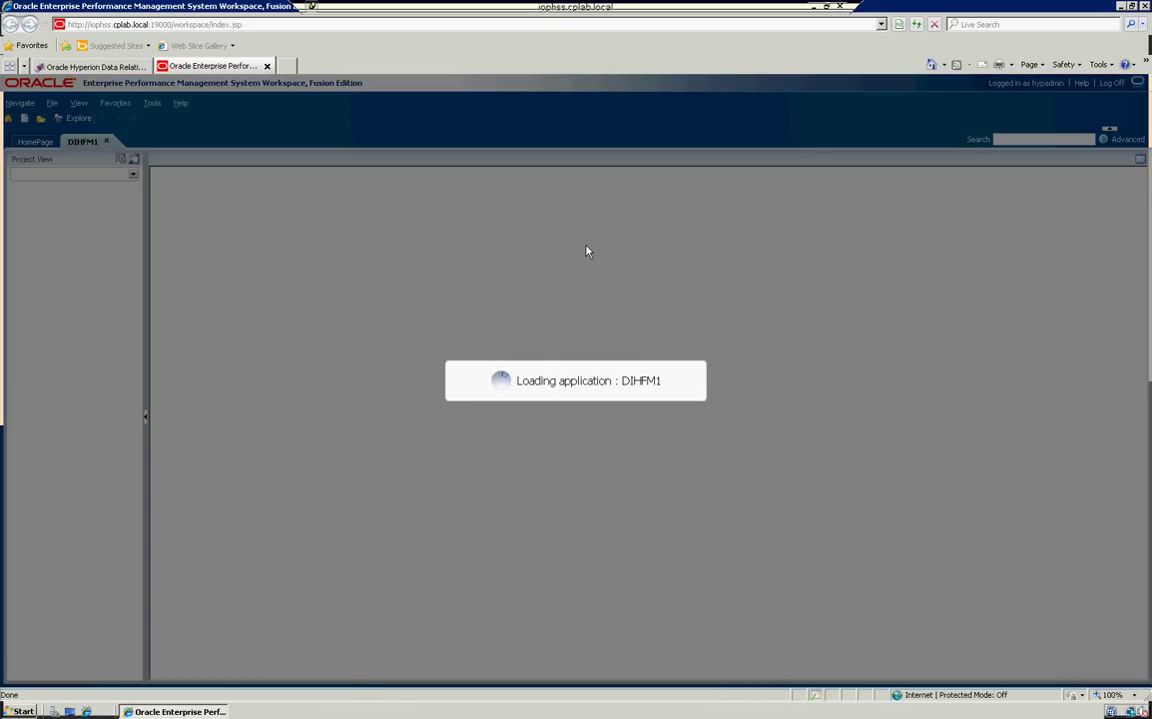
left_click(826, 6)
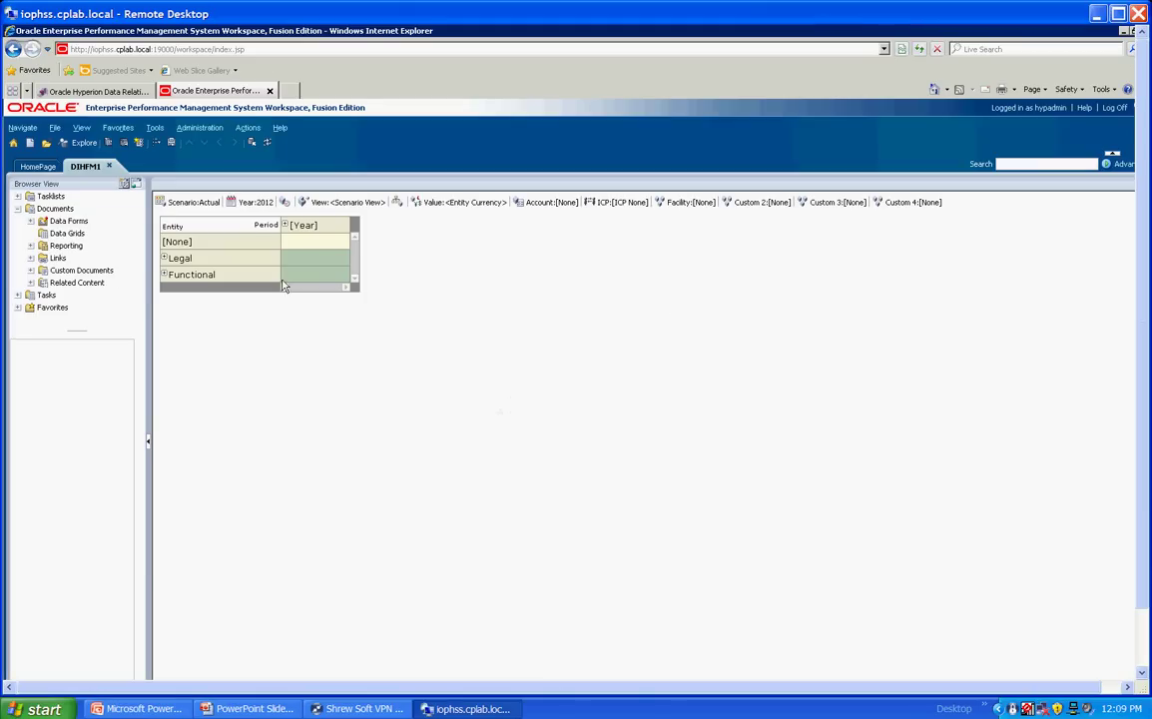
left_click(548, 205)
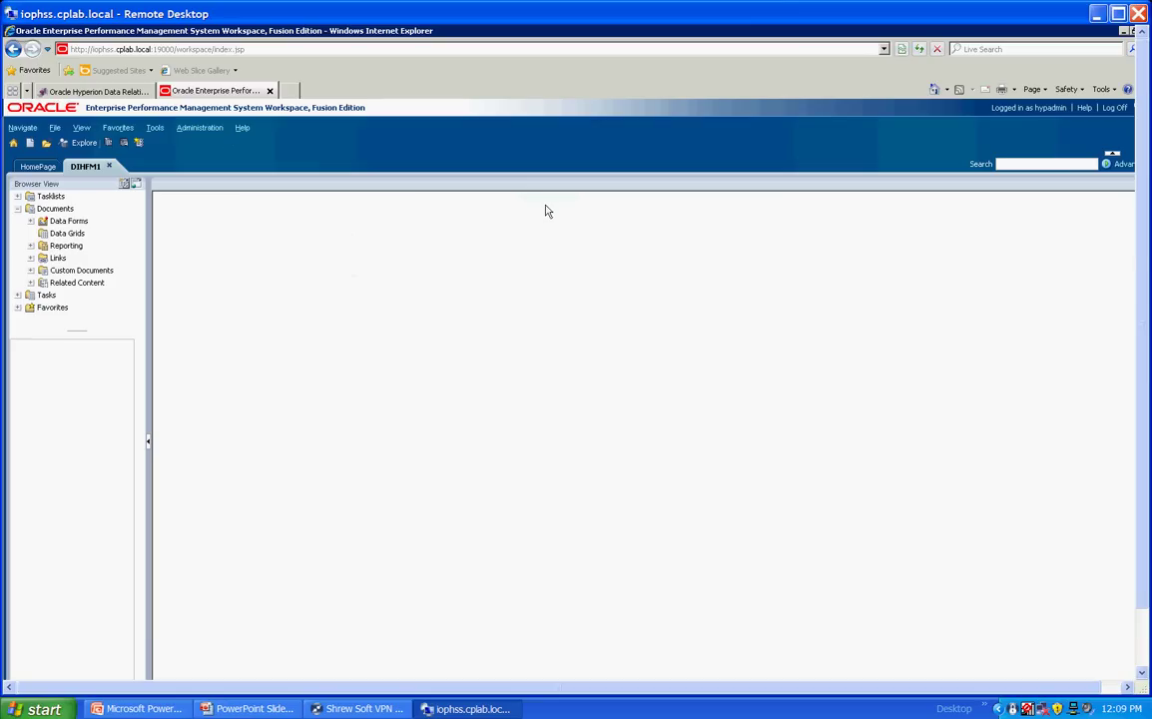
left_click(166, 378)
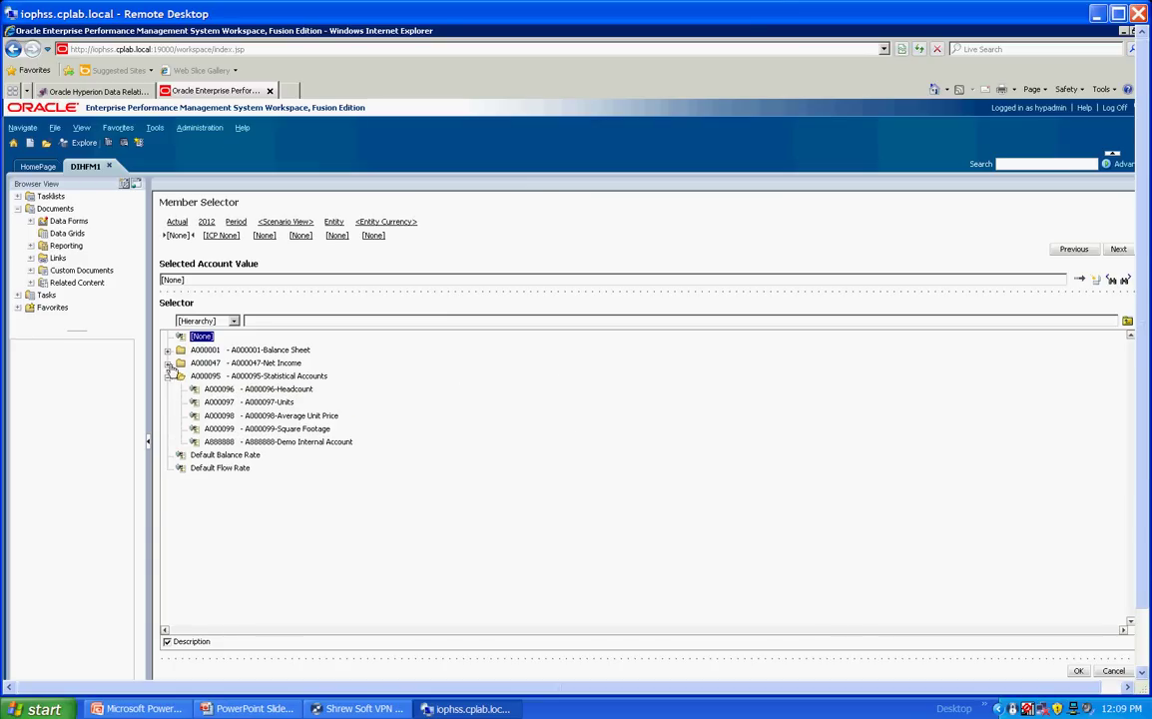
left_click(167, 363)
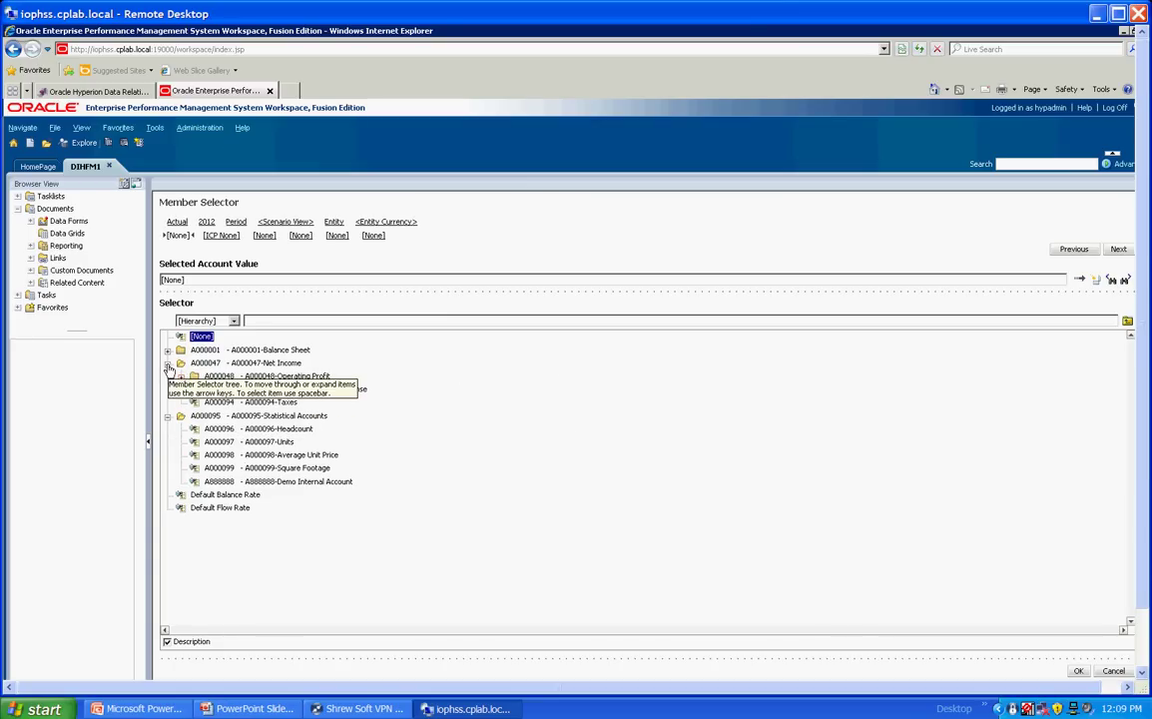
Step: Review A000047 Net Income in DIPlan1's Account dimension, then return to the DRM logon tab
left_click(43, 171)
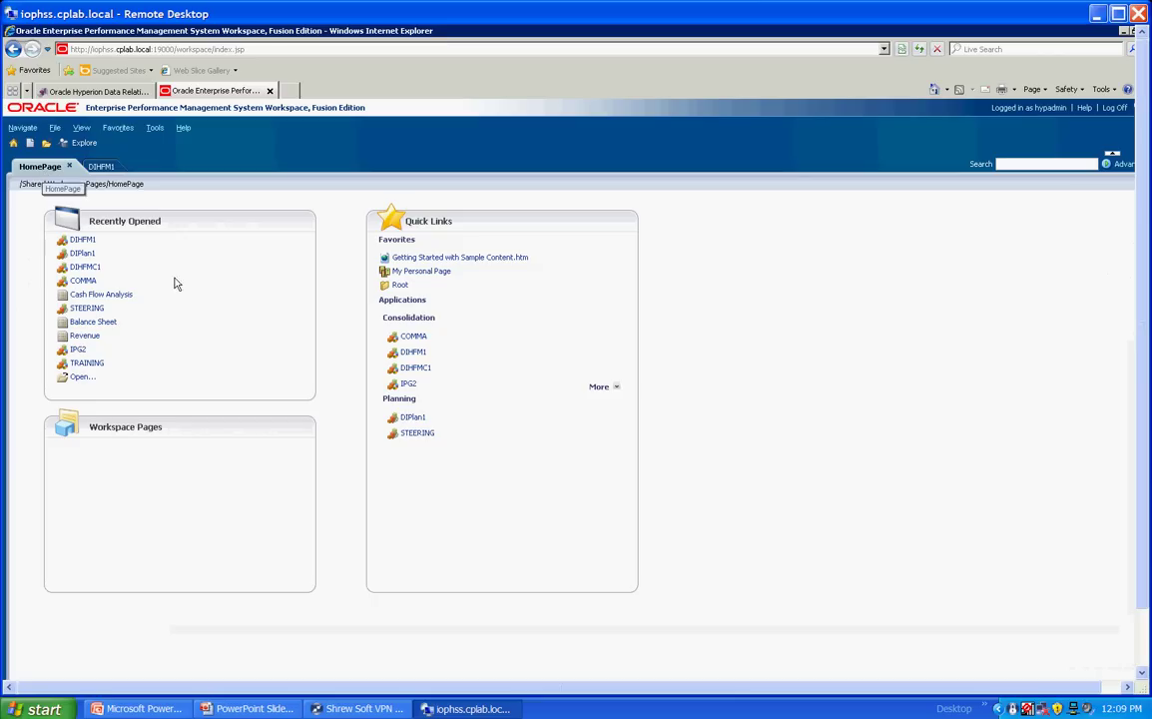
left_click(404, 419)
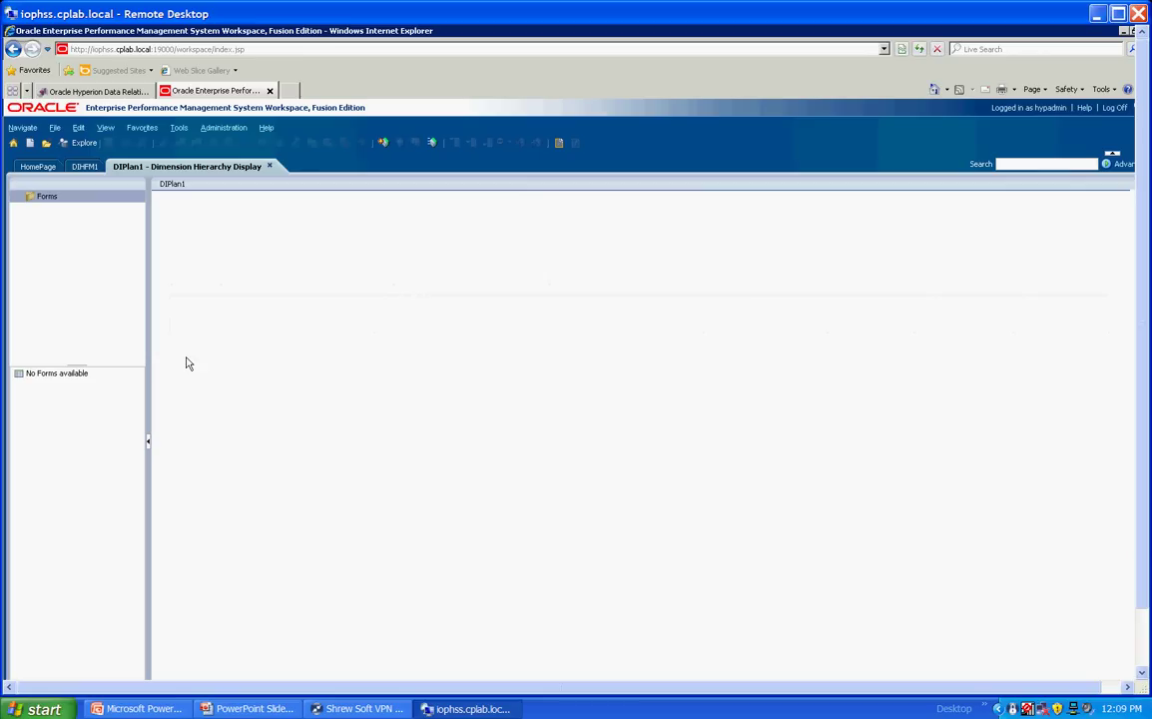
left_click(186, 342)
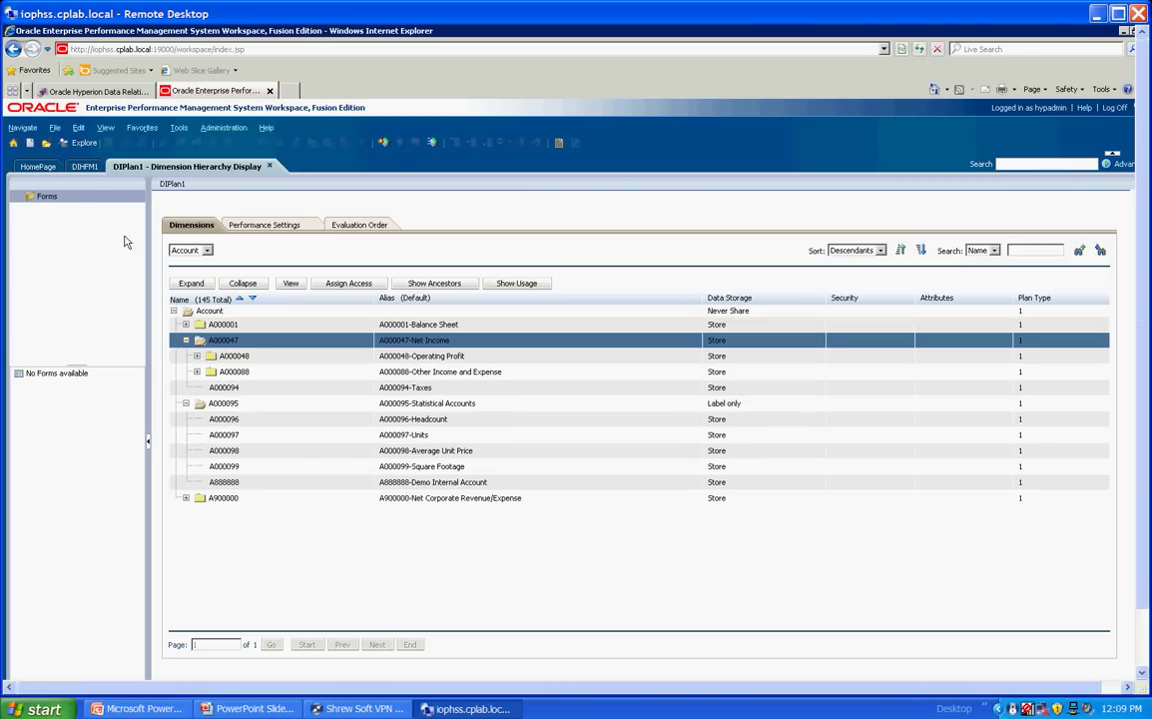
left_click(85, 166)
Step: Log on to Data Relationship Management as admin with the account password
left_click(92, 91)
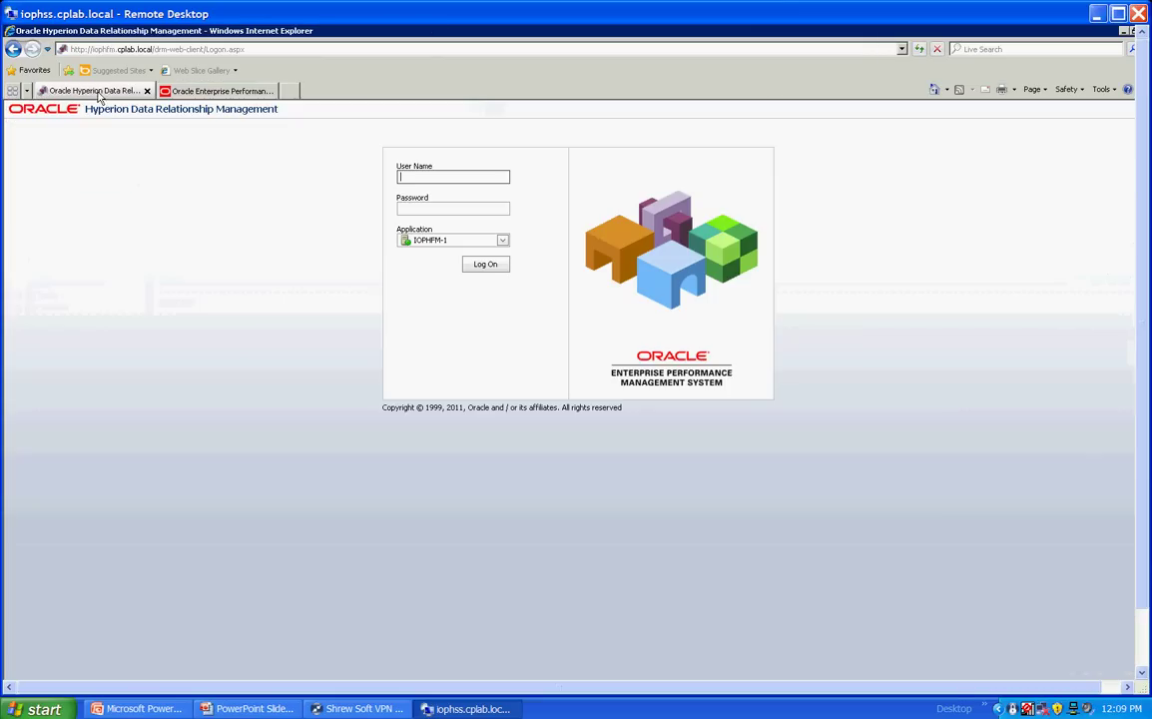
type("admin")
key("Tab")
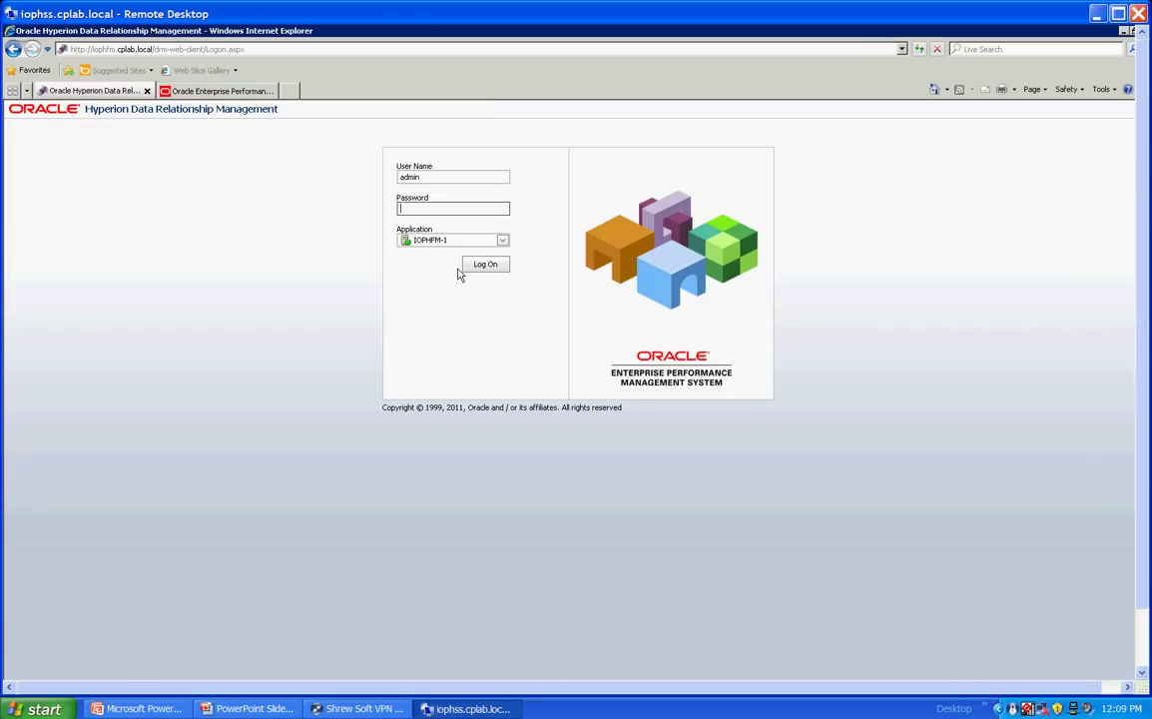
type("passwo")
left_click(459, 269)
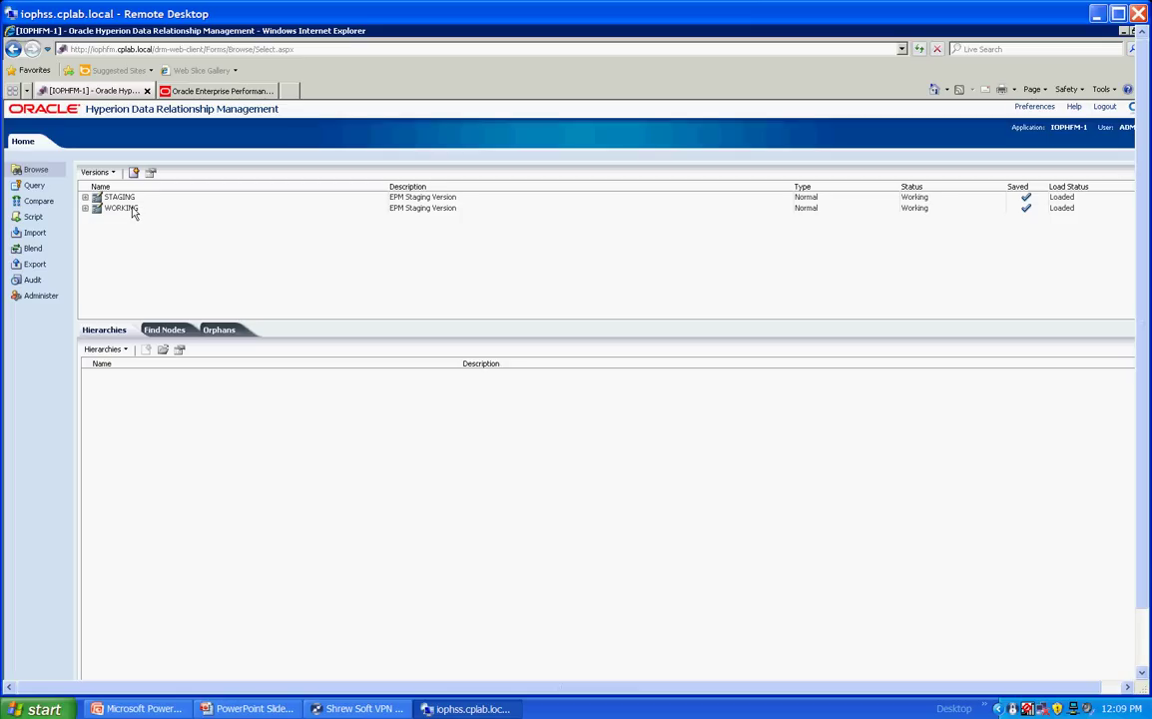
Step: Open the WORKING version's ACCOUNT hierarchy and expand A000047 and A000095
left_click(122, 208)
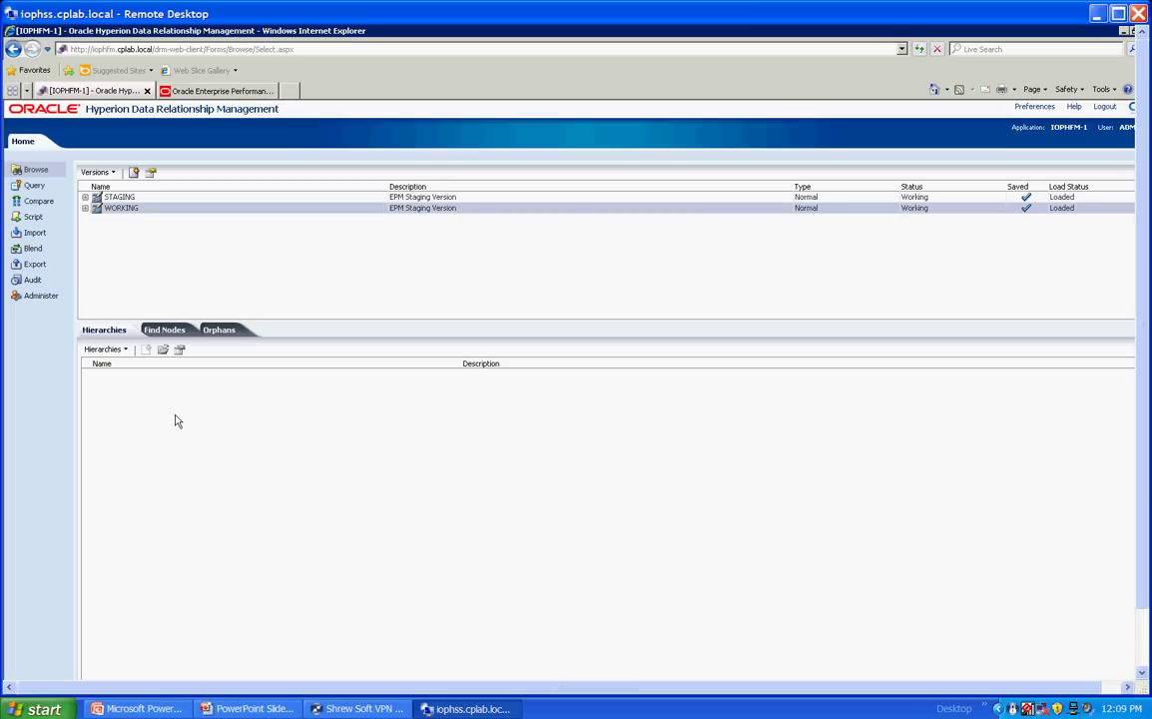
left_click(118, 373)
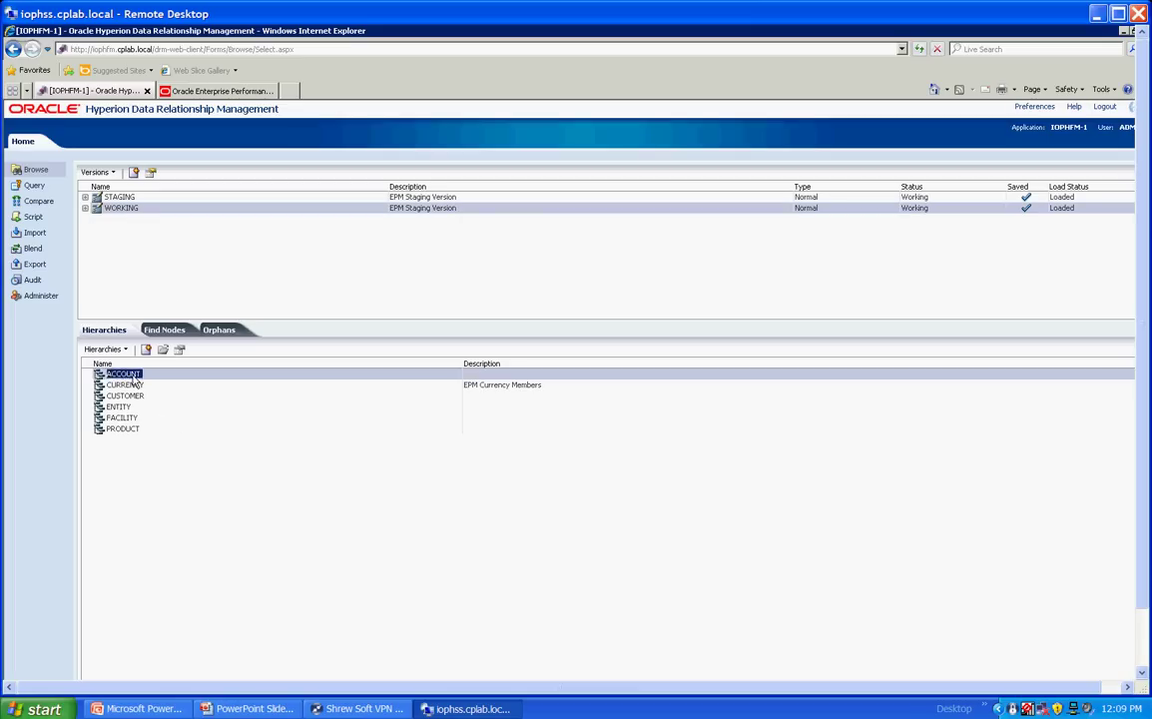
double_click(132, 376)
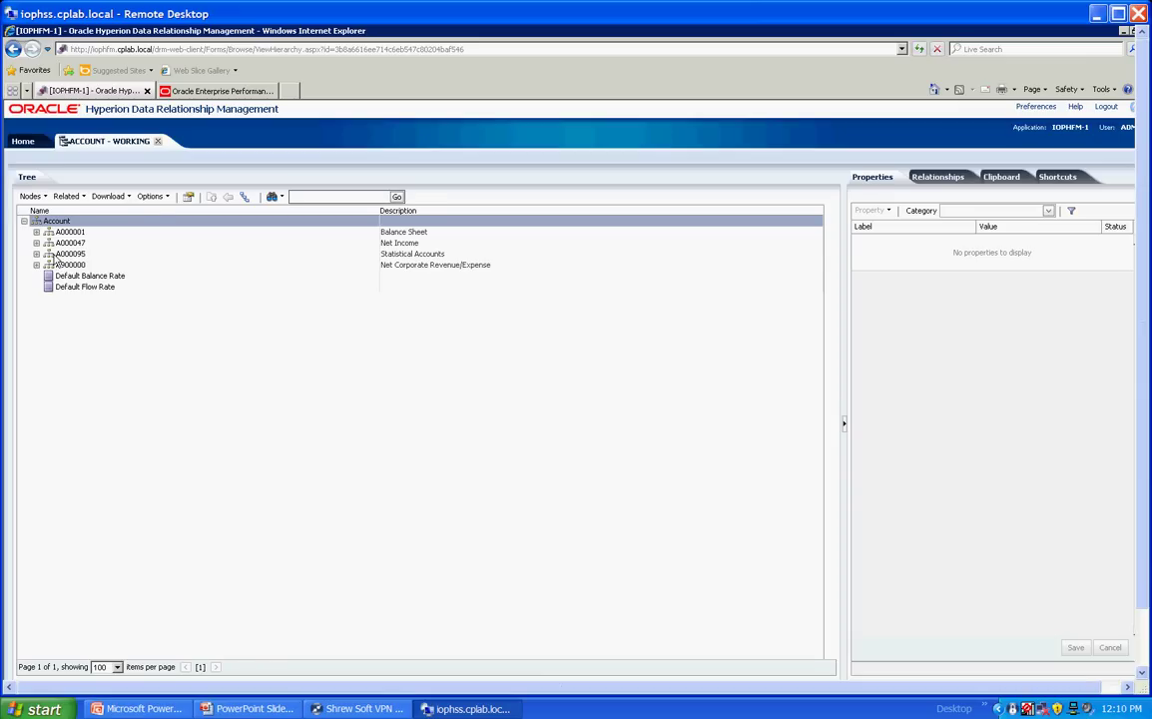
left_click(37, 254)
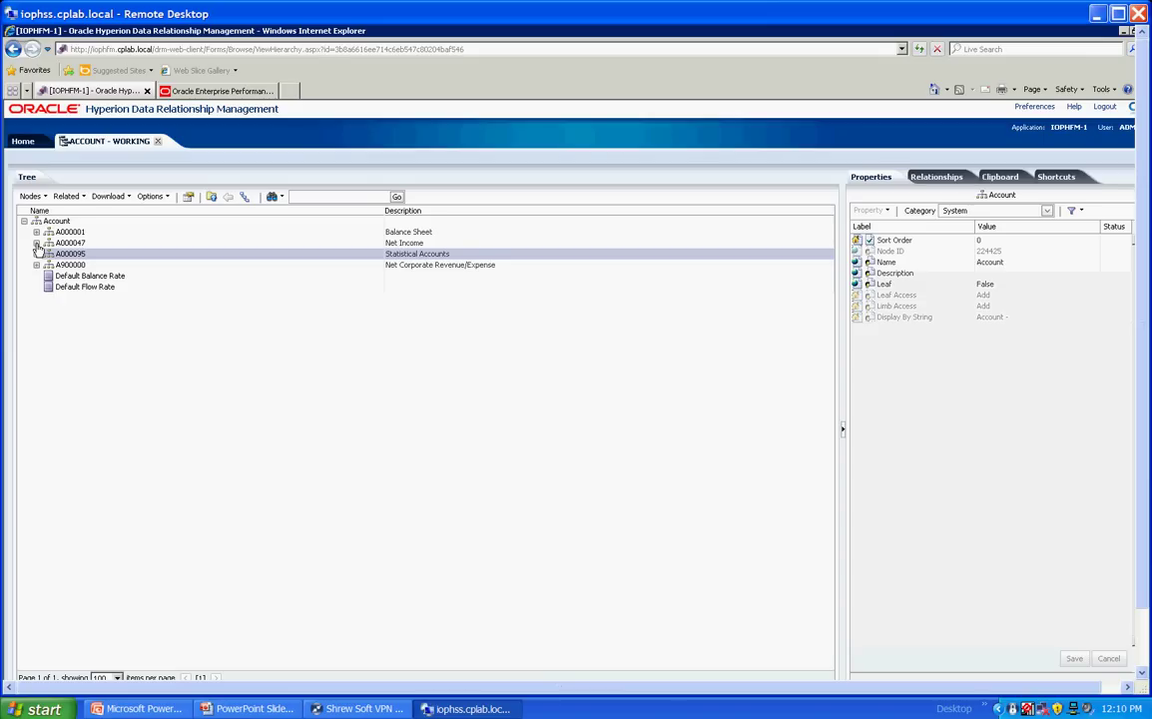
left_click(37, 243)
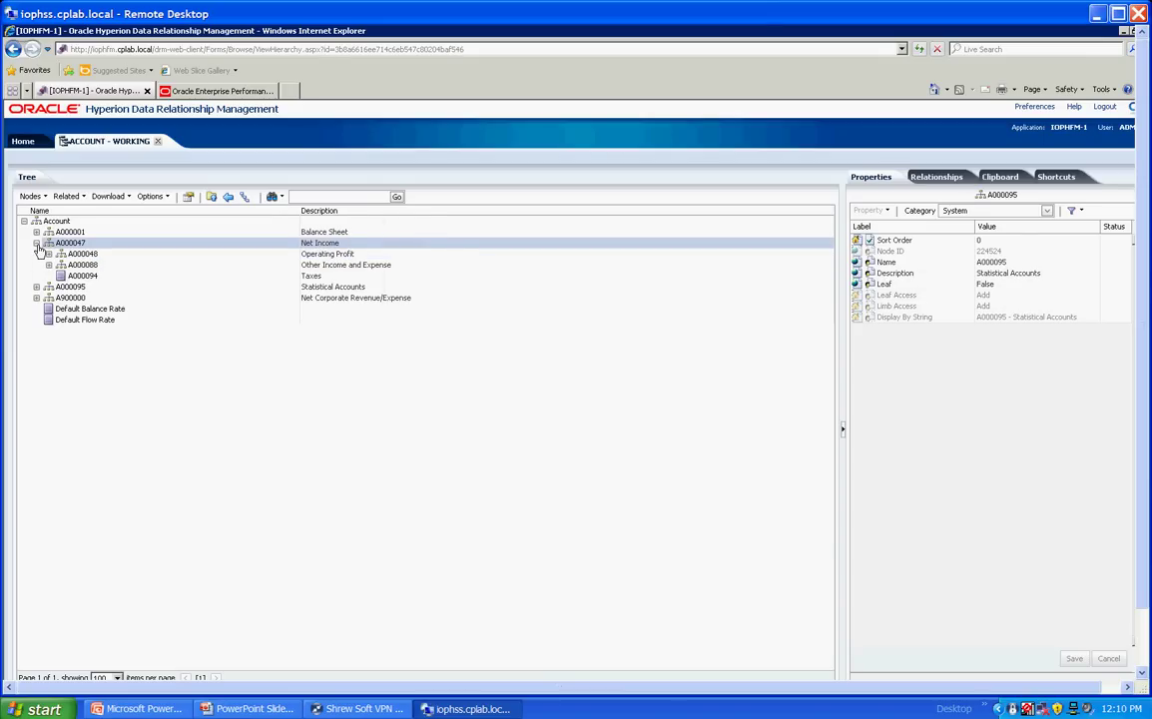
left_click(37, 288)
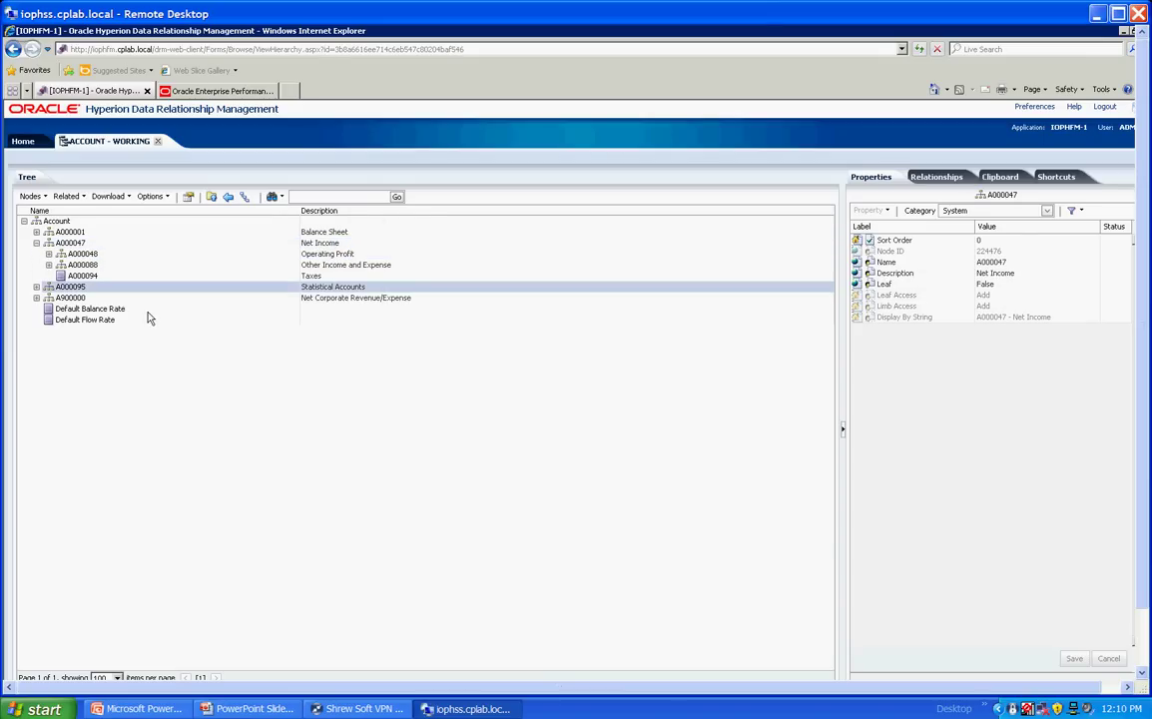
Step: Compare with Workspace's Planning Account hierarchy, then start adding a node under A000095
left_click(168, 90)
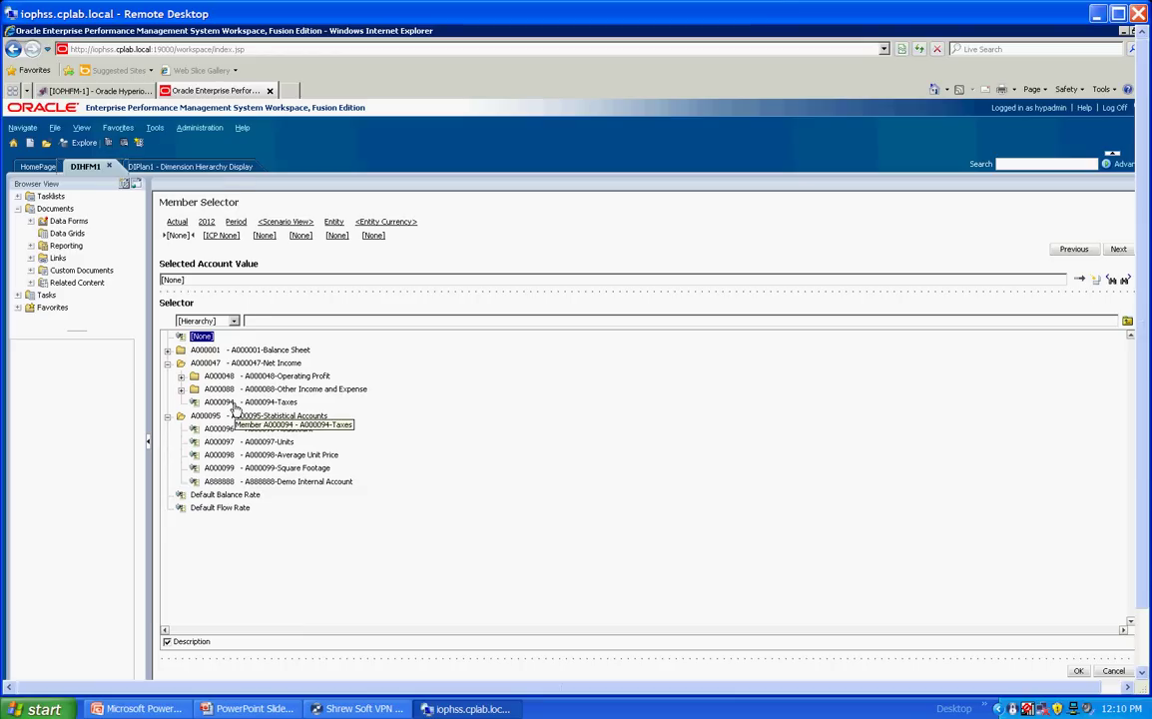
left_click(222, 170)
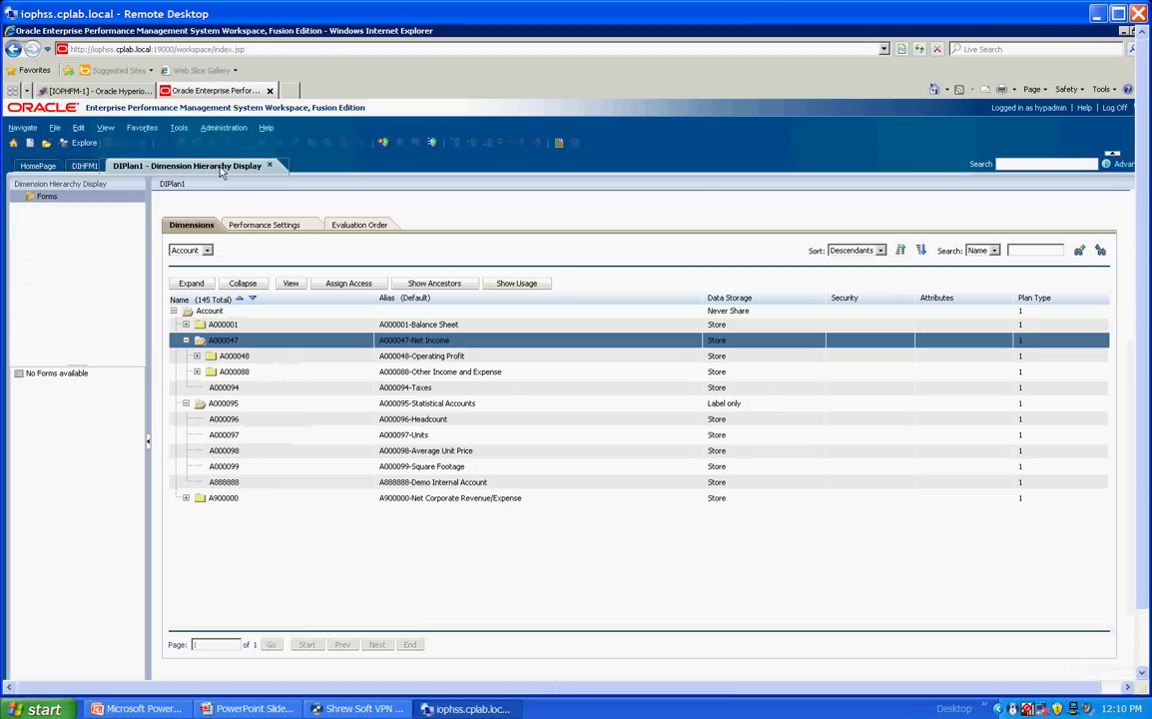
left_click(115, 91)
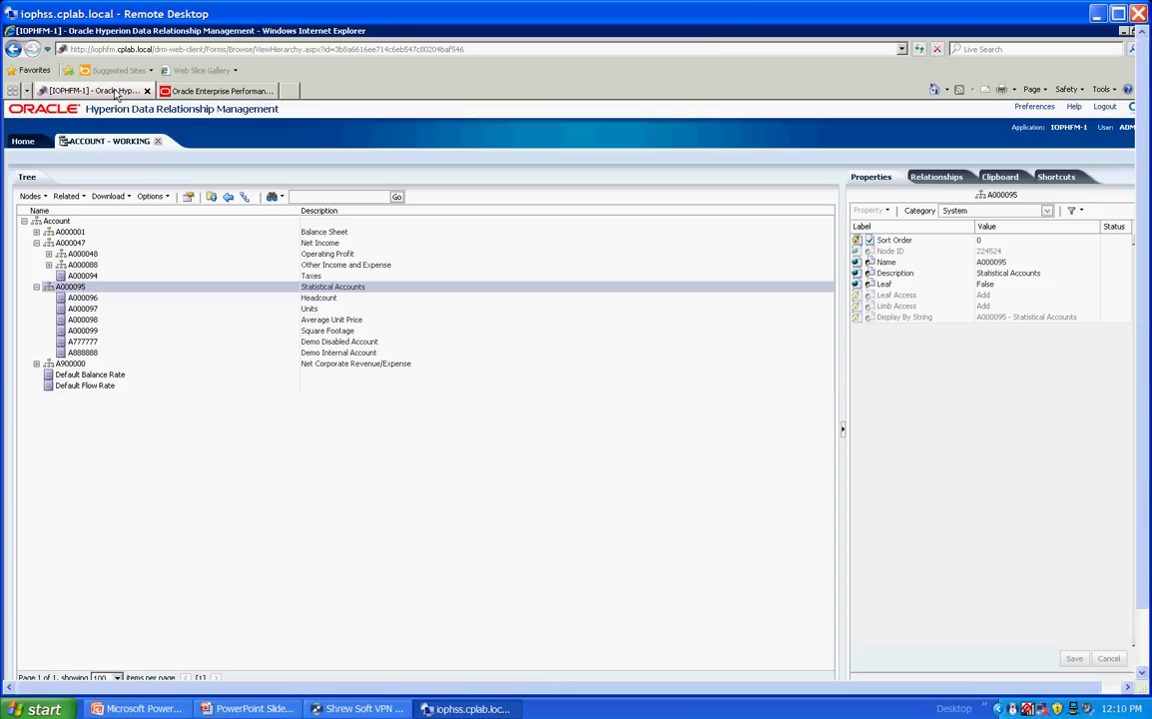
right_click(82, 289)
left_click(299, 375)
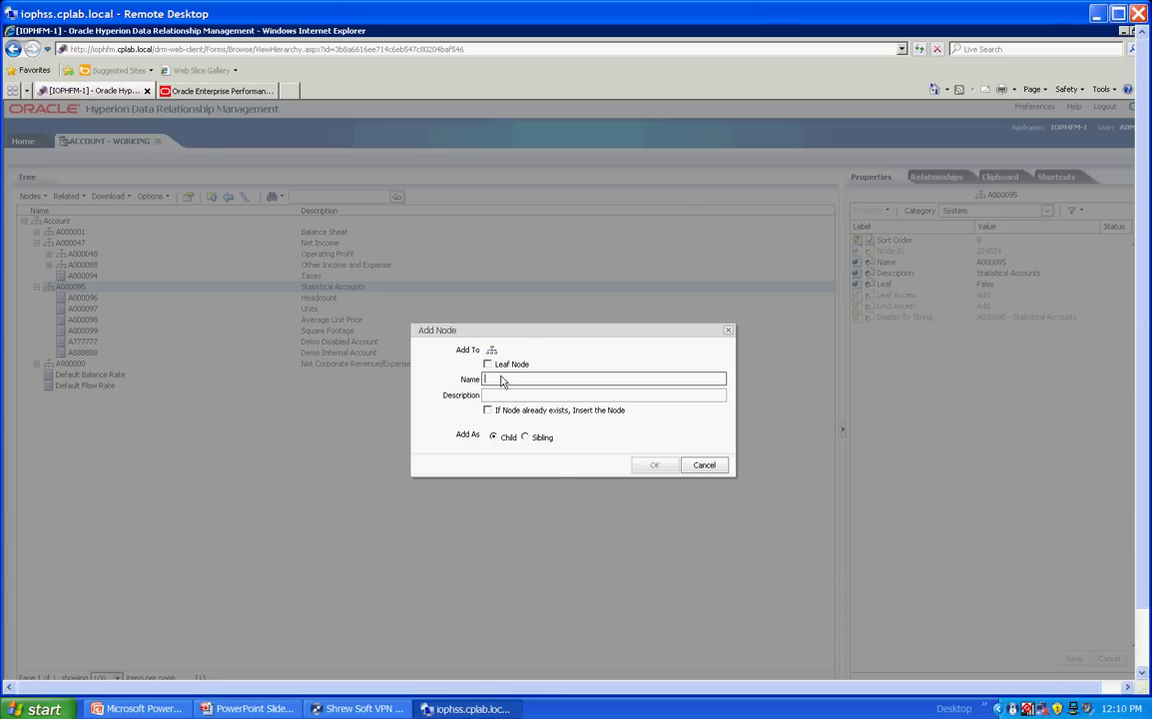
Step: Create leaf node A22222 described 'Manual Acct for Demo' under A000095
left_click(488, 366)
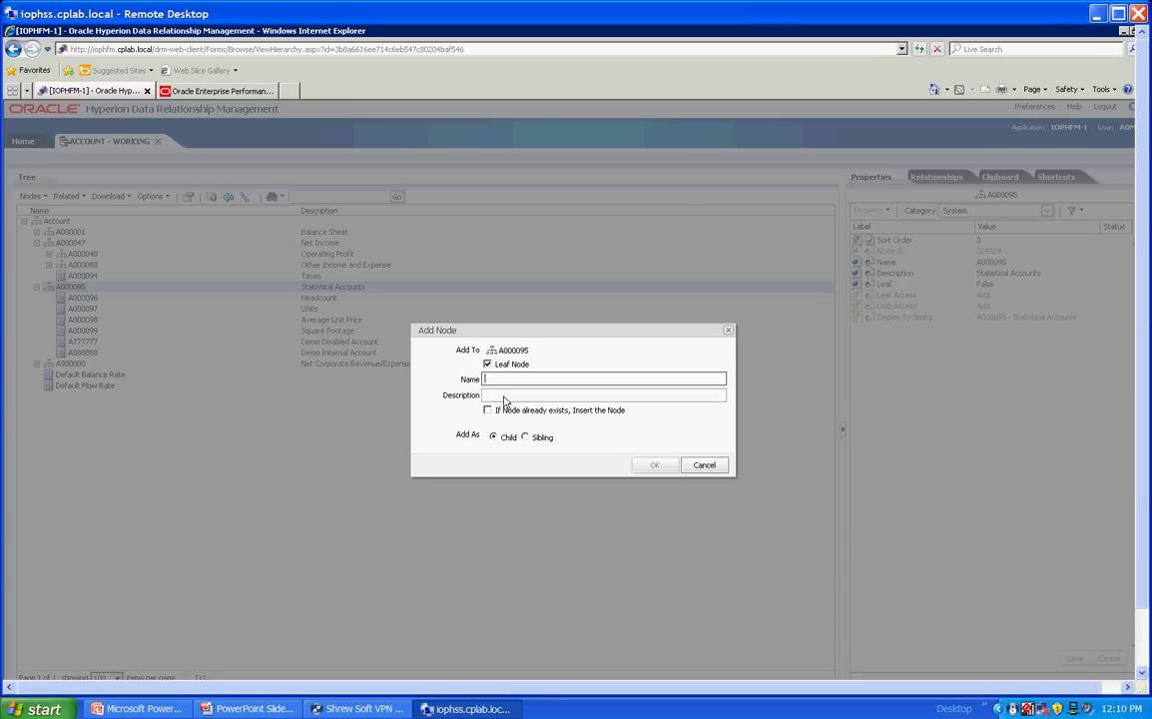
type("A3")
left_click(503, 395)
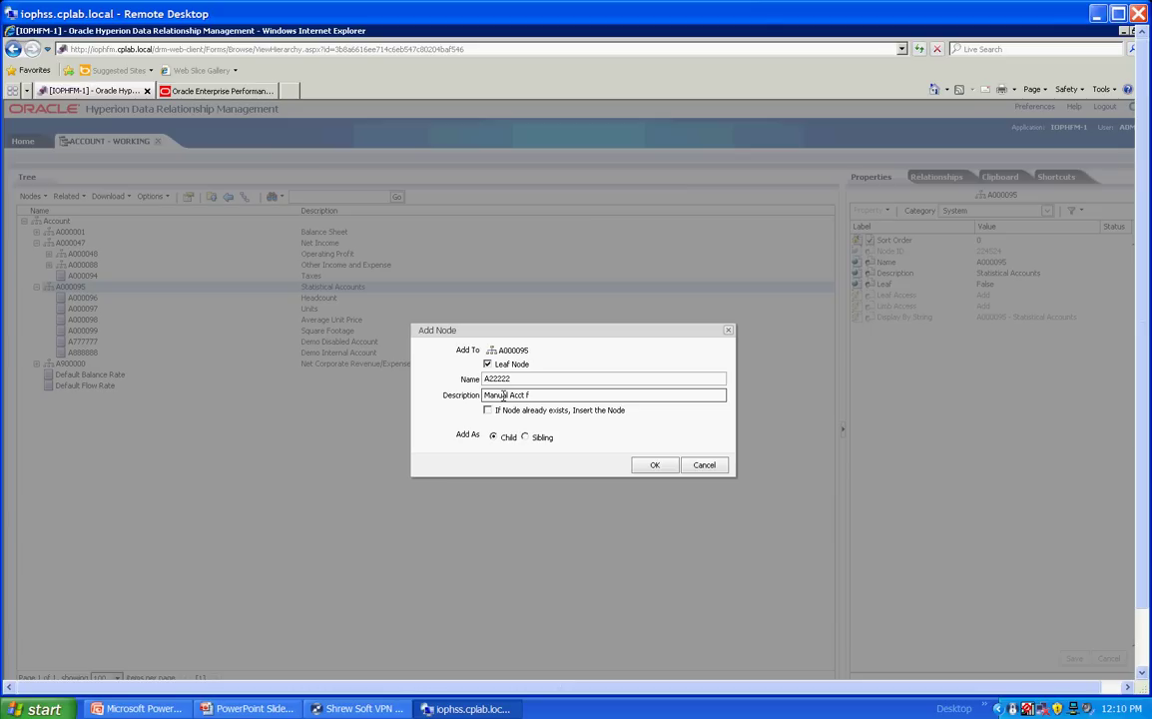
type("Manual Acct for Demo")
left_click(654, 465)
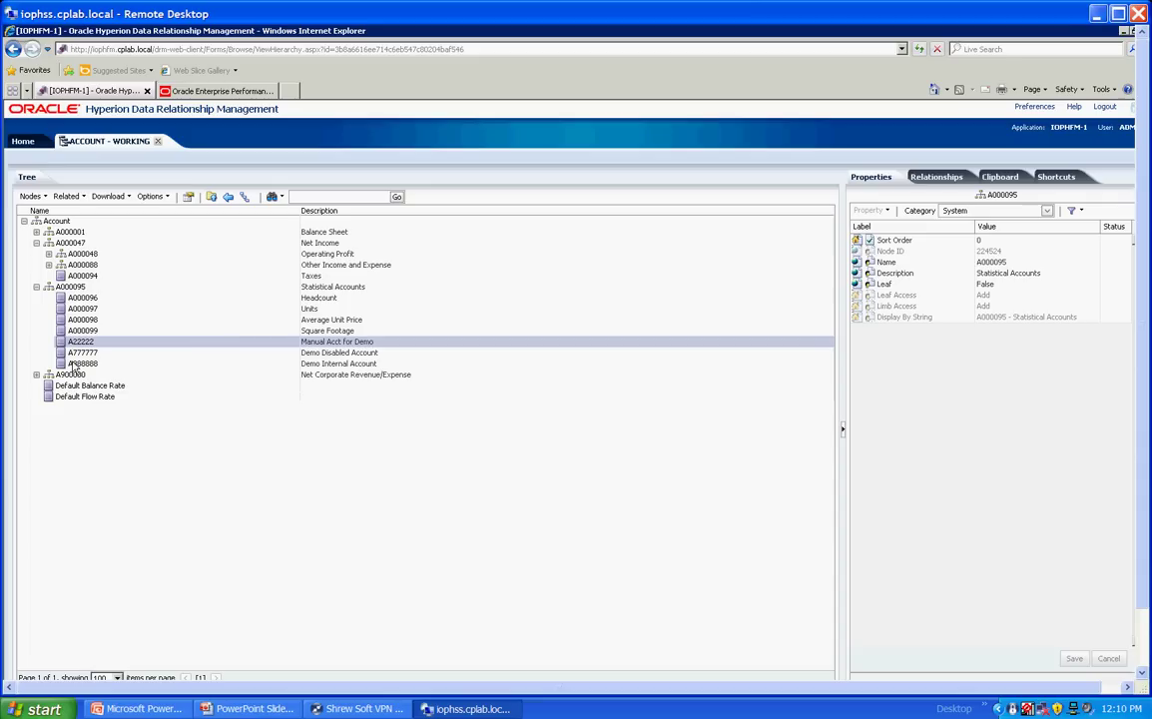
Step: Open the remote Start Menu folder in a maximized Windows Explorer window
left_click(70, 243)
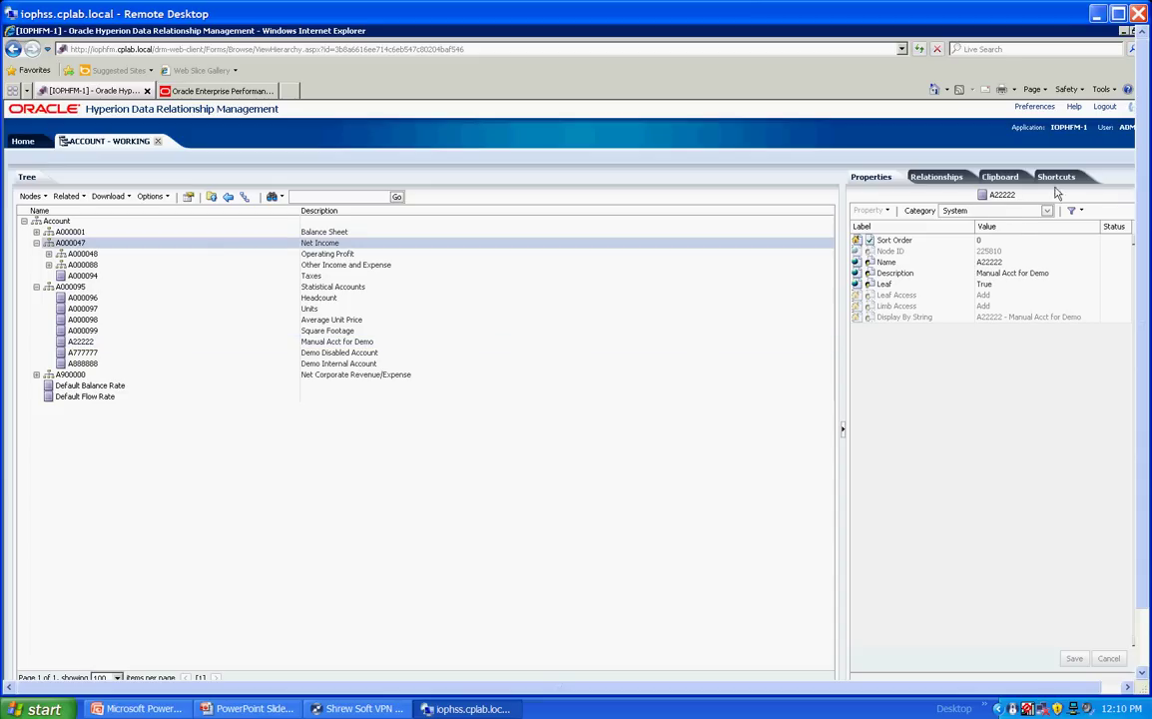
left_click_drag(1138, 52, 1139, 115)
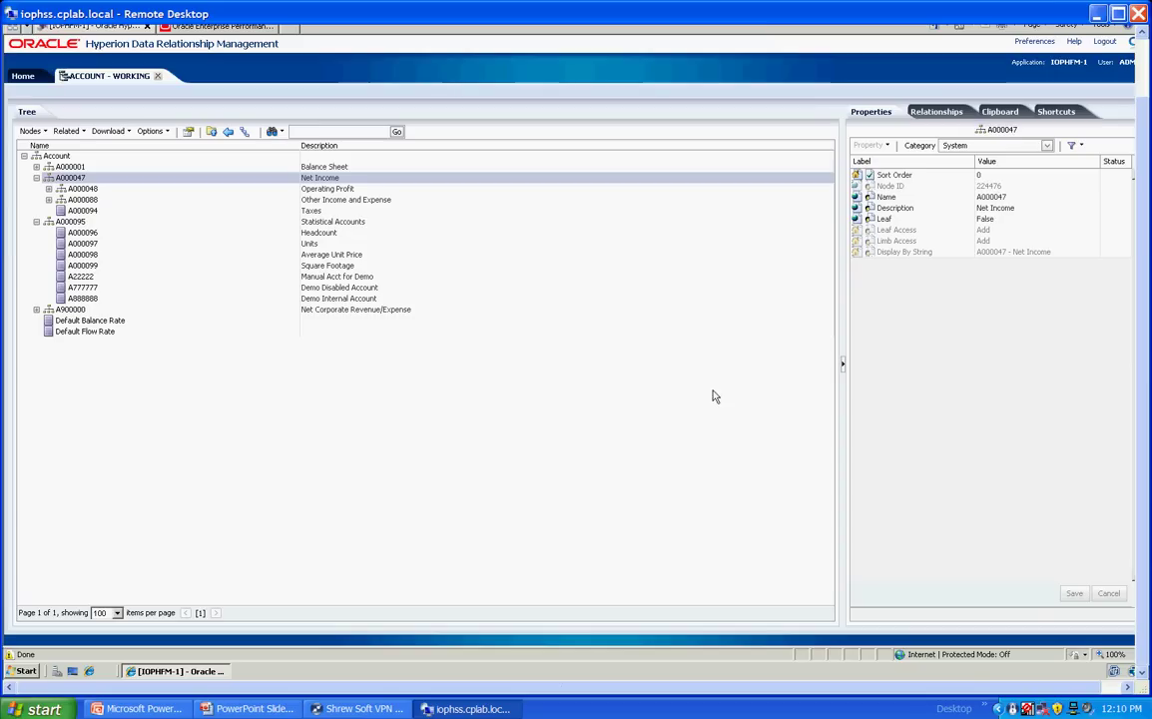
right_click(36, 667)
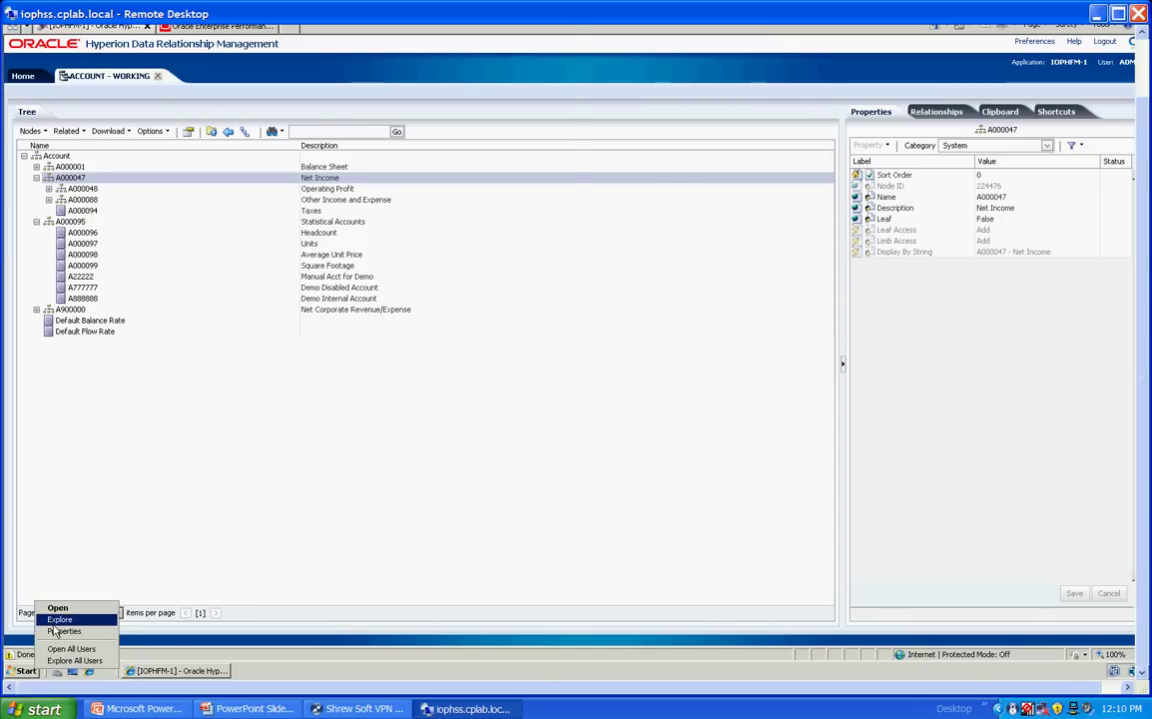
left_click(59, 619)
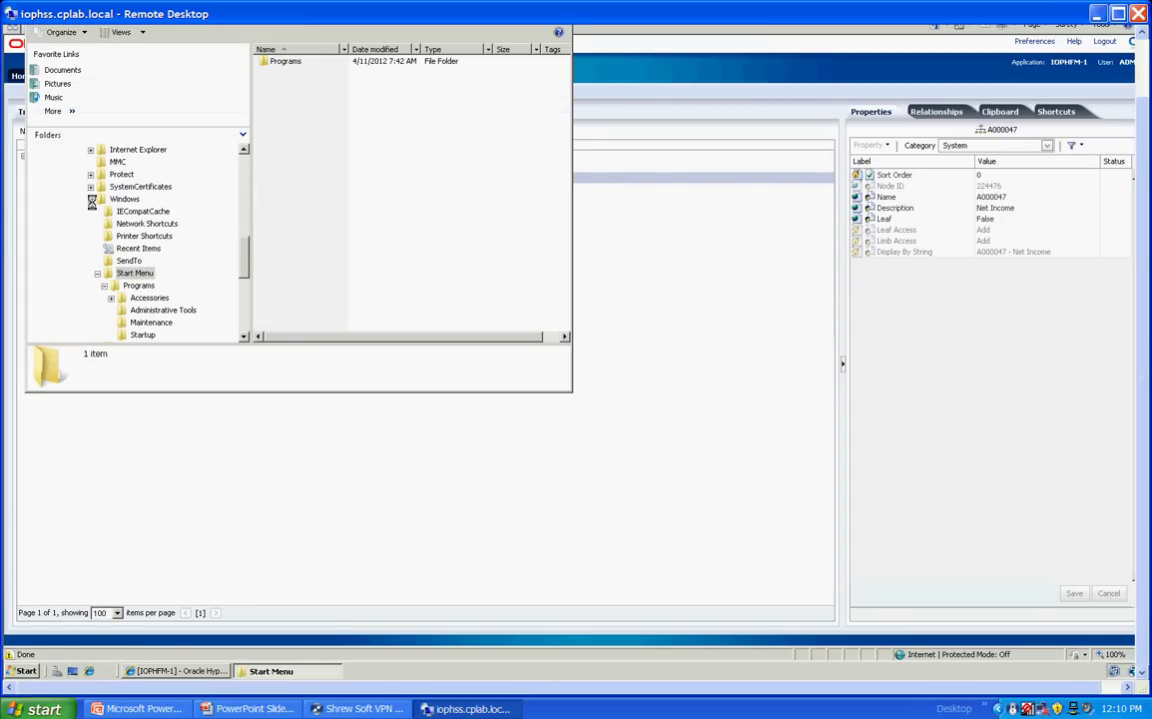
left_click(91, 198)
left_click_drag(1139, 118, 1123, 60)
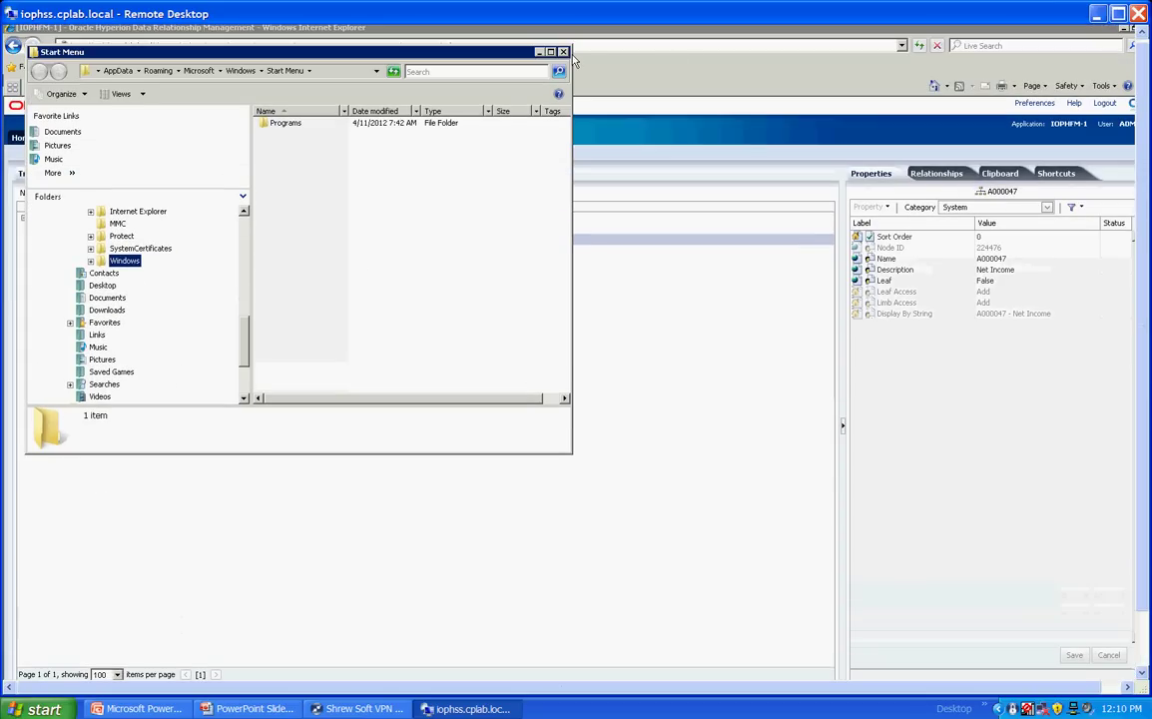
double_click(504, 52)
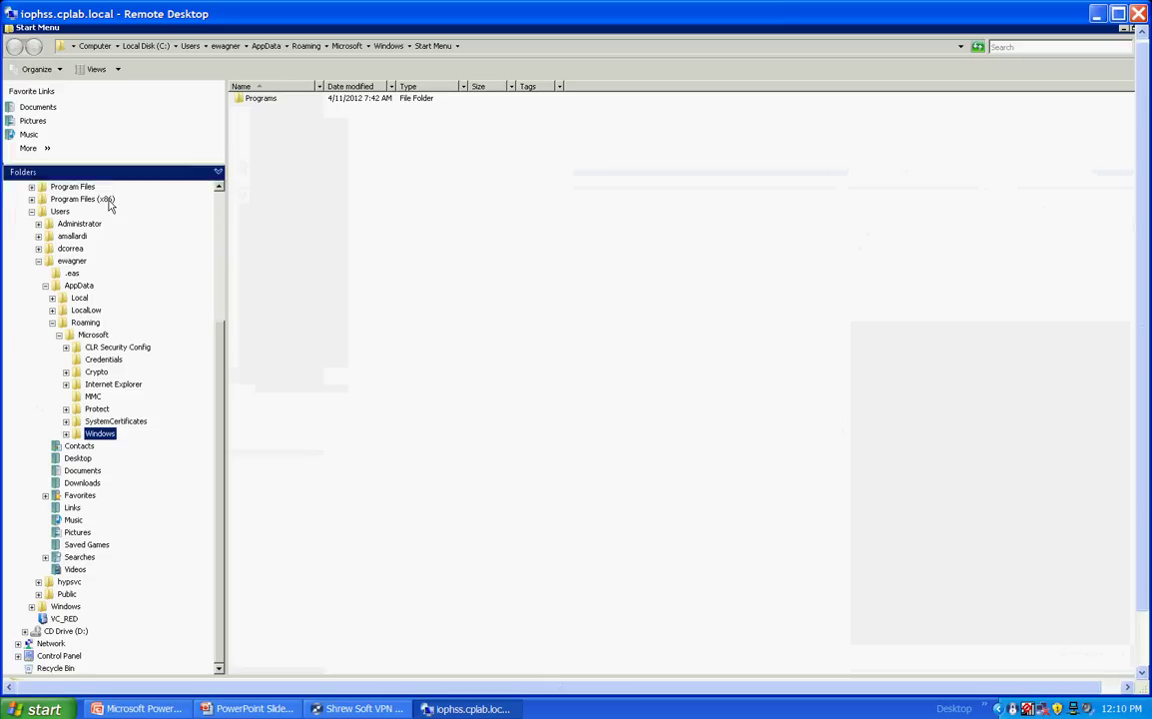
Step: Browse to EPMBatch\DRMBatch\ExportImport and open DemoHierarchy in Notepad
left_click(31, 211)
left_click(31, 310)
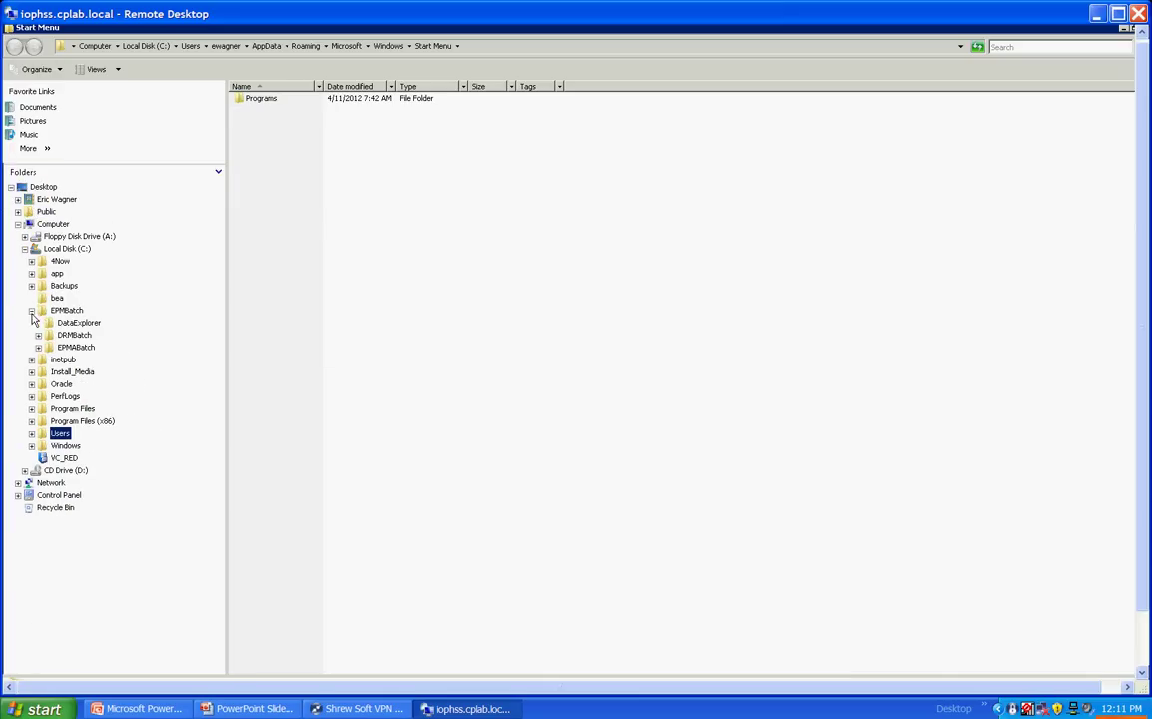
left_click(37, 347)
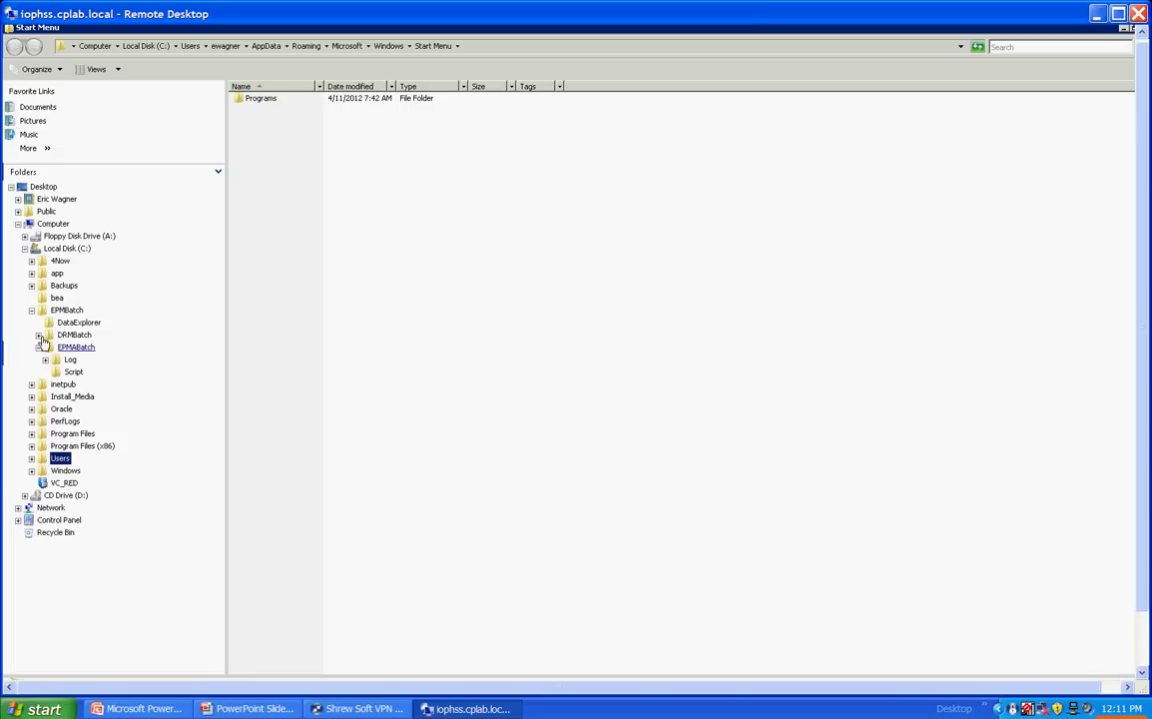
left_click(38, 334)
left_click(38, 384)
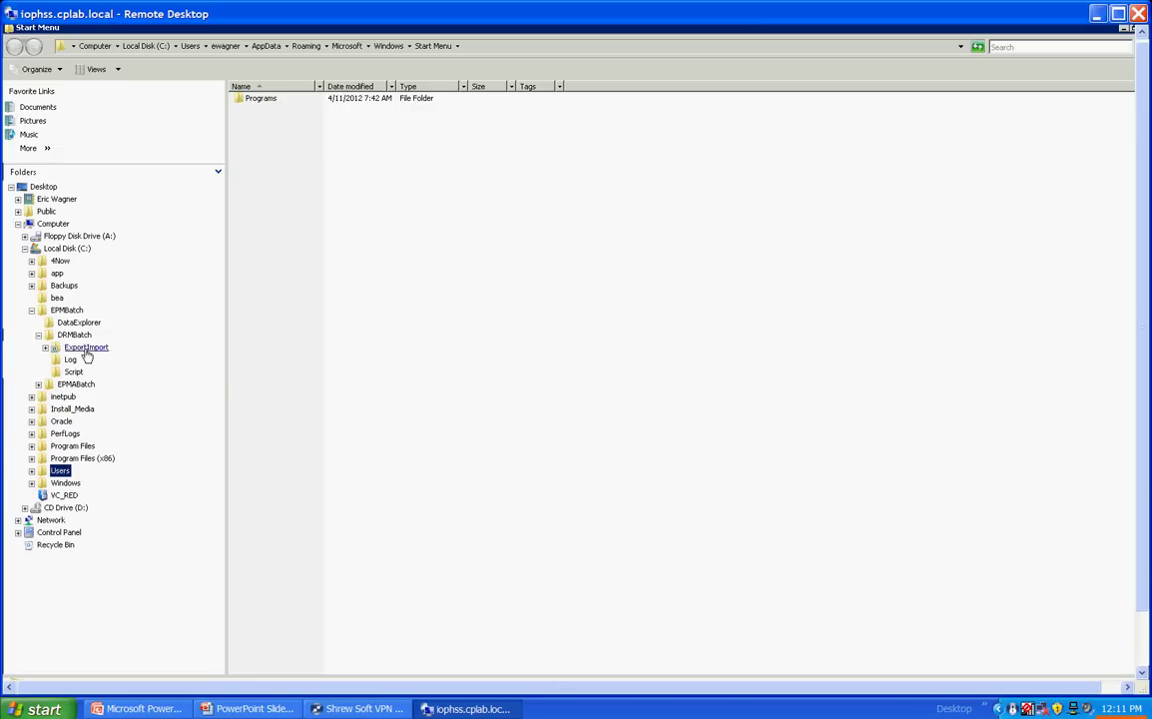
left_click(85, 347)
double_click(279, 192)
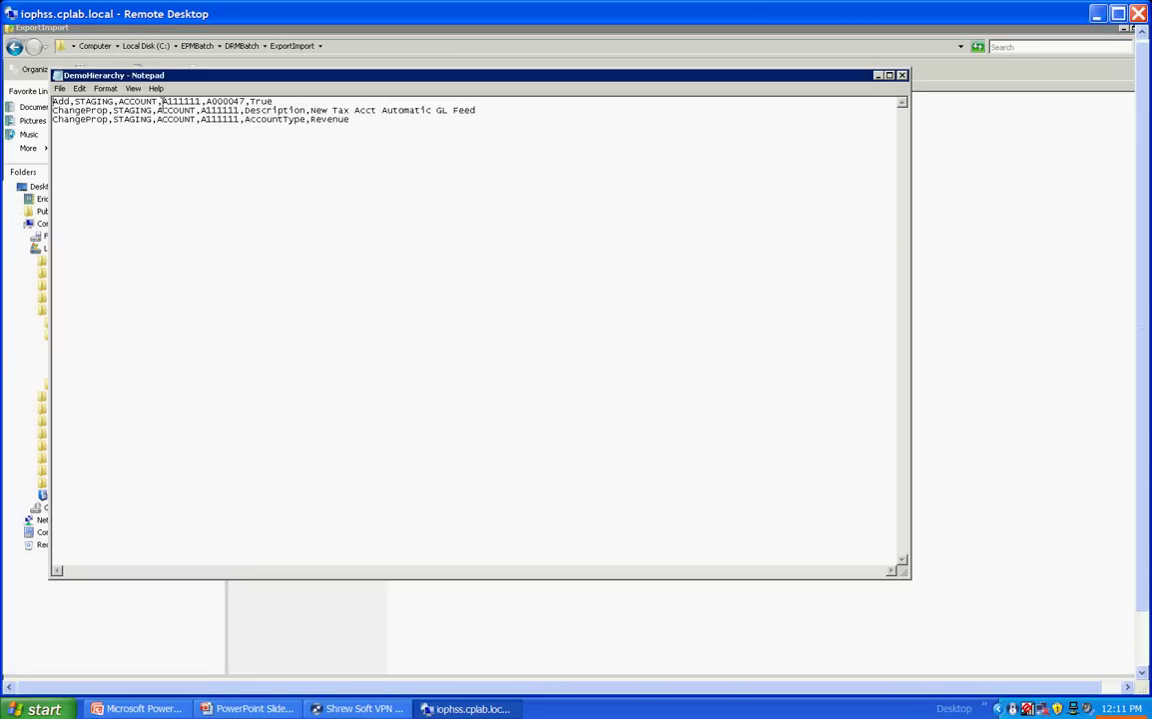
Step: Highlight A111111, parent A000047 and the 'New Tax Acct Automatic GL Feed' description
left_click_drag(163, 101, 201, 101)
left_click_drag(205, 101, 243, 101)
left_click(310, 110)
key("shift+Home")
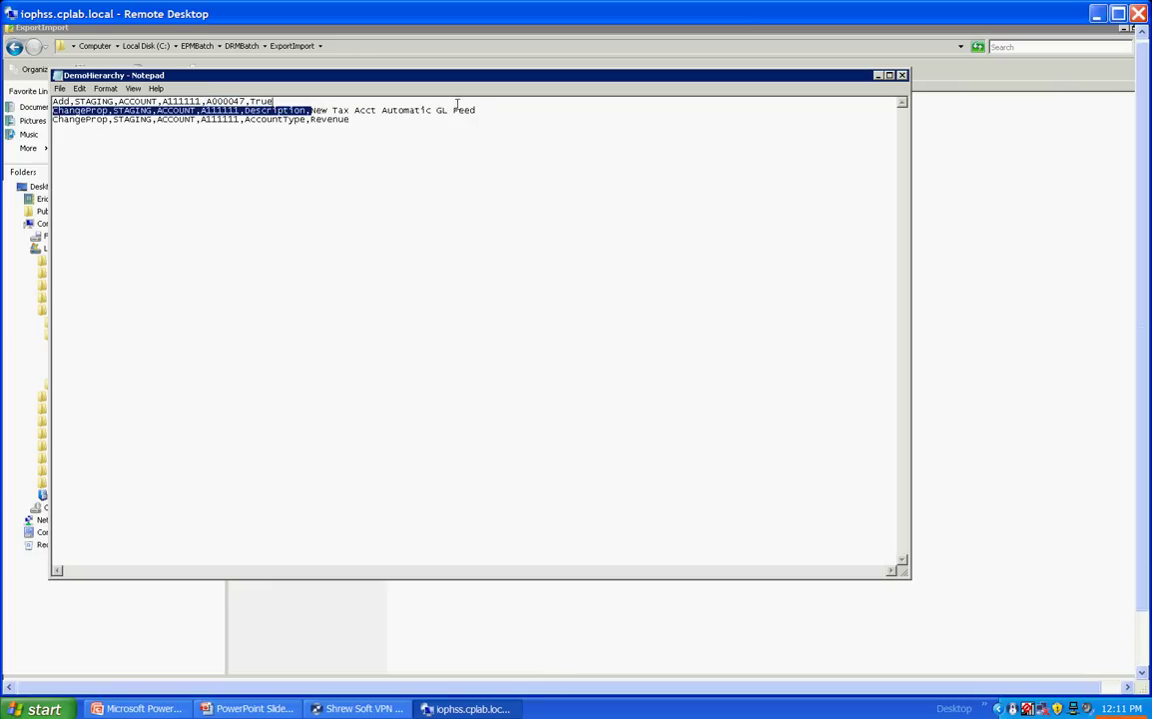
key("shift+End")
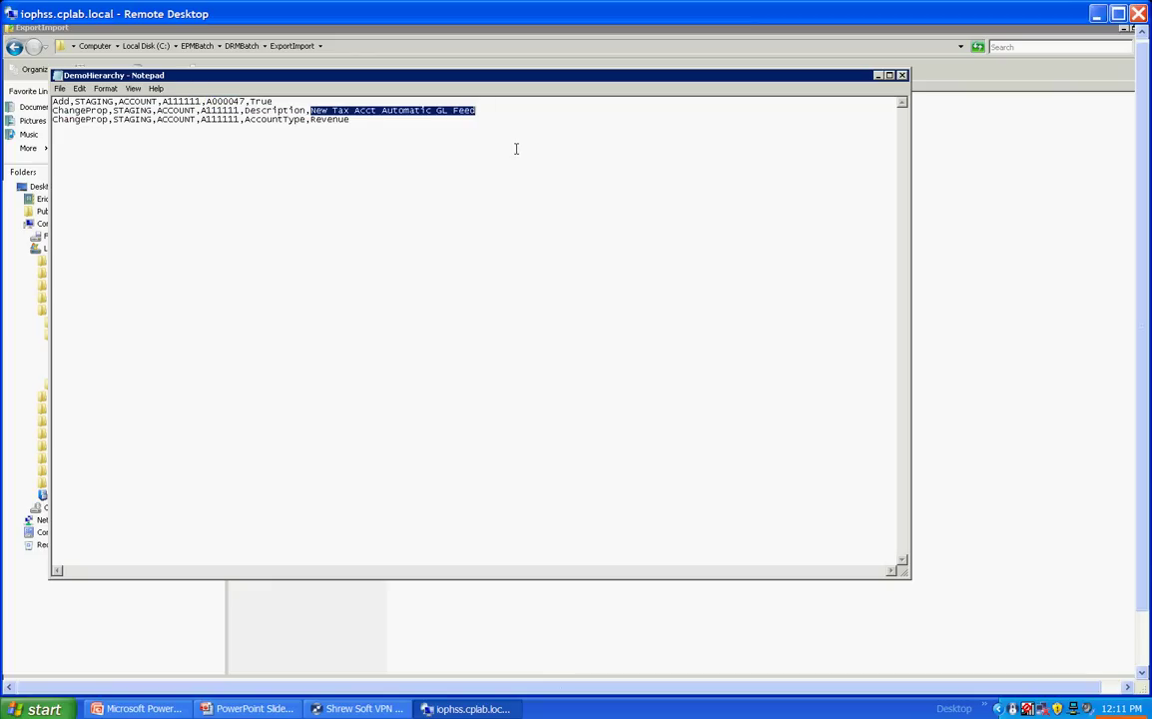
Step: Close DemoHierarchy and run RunQuickDemo.bat from the EPMBatch folder
left_click(902, 76)
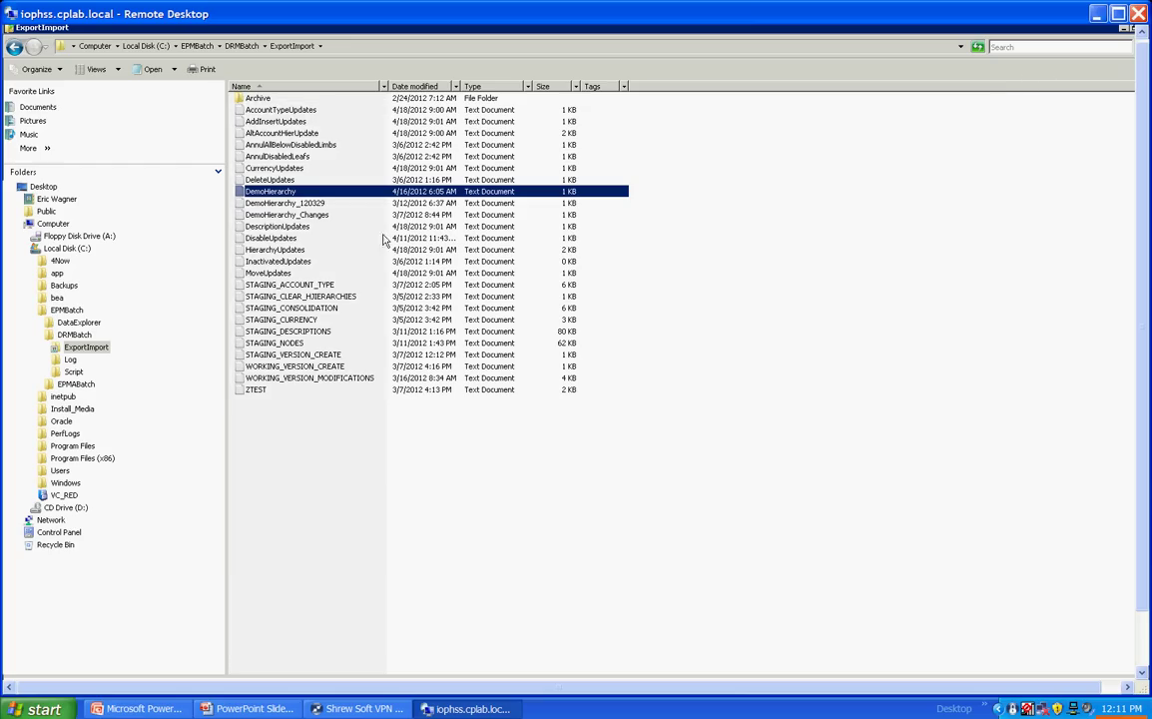
left_click(66, 310)
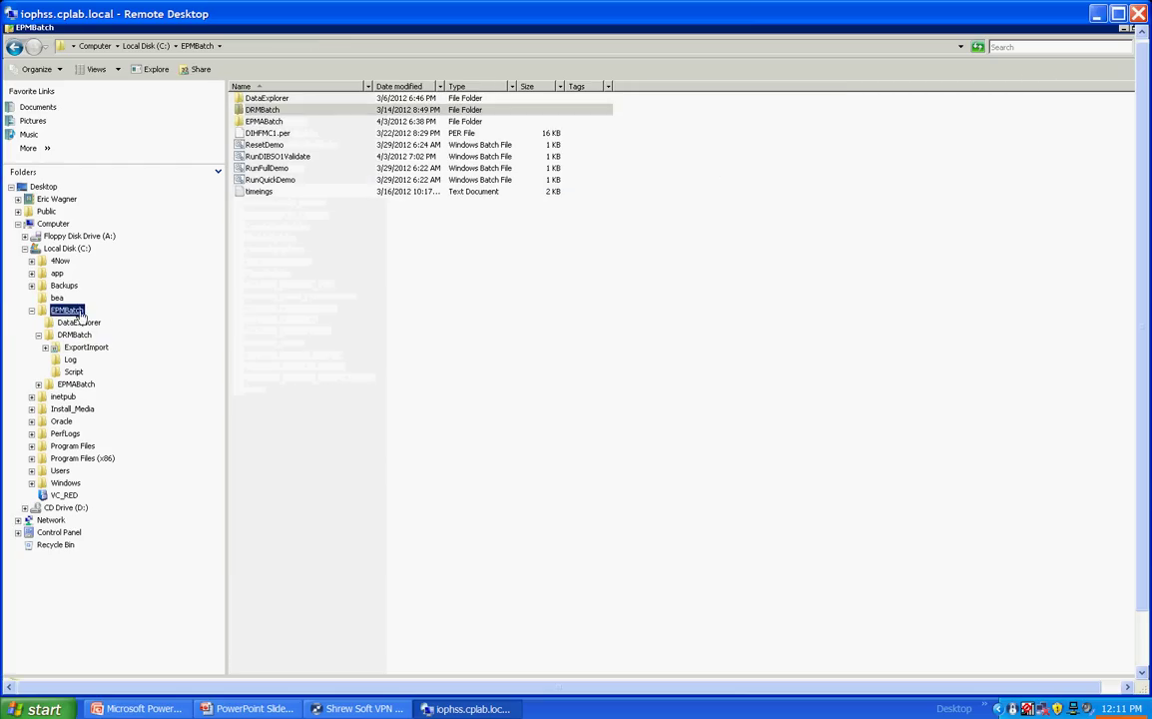
double_click(283, 180)
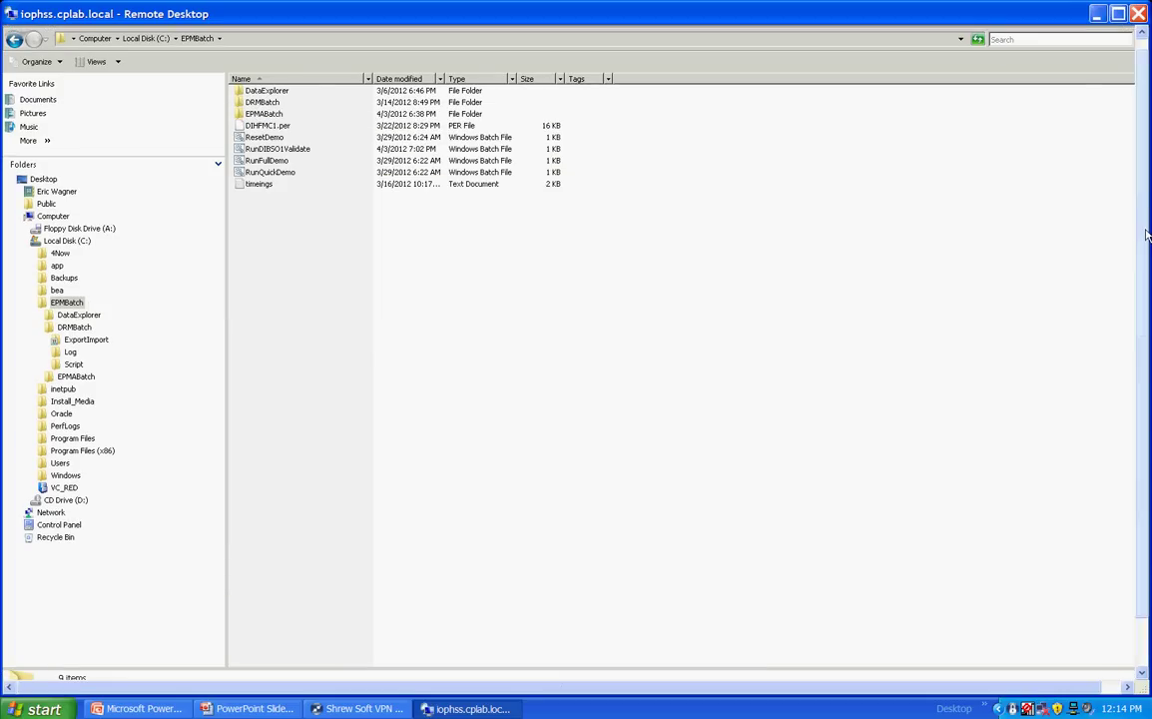
Step: Reopen the ACCOUNT hierarchy and inspect new account A111111 under Net Income A000047
left_click(189, 670)
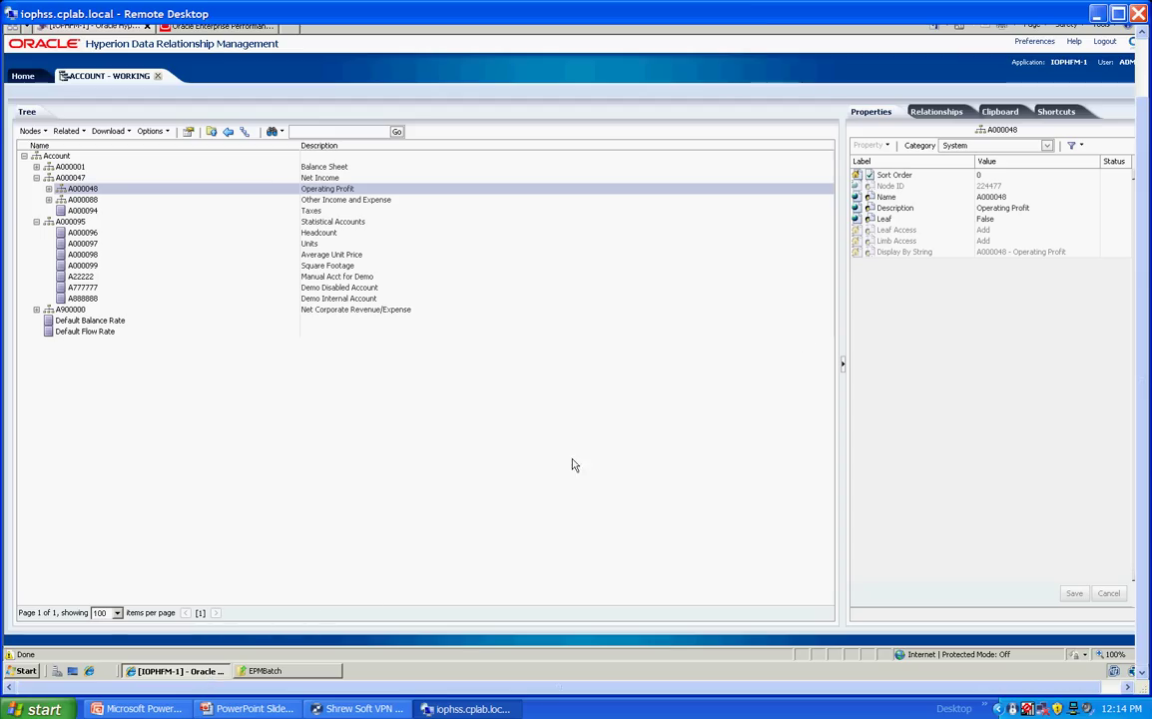
left_click(155, 80)
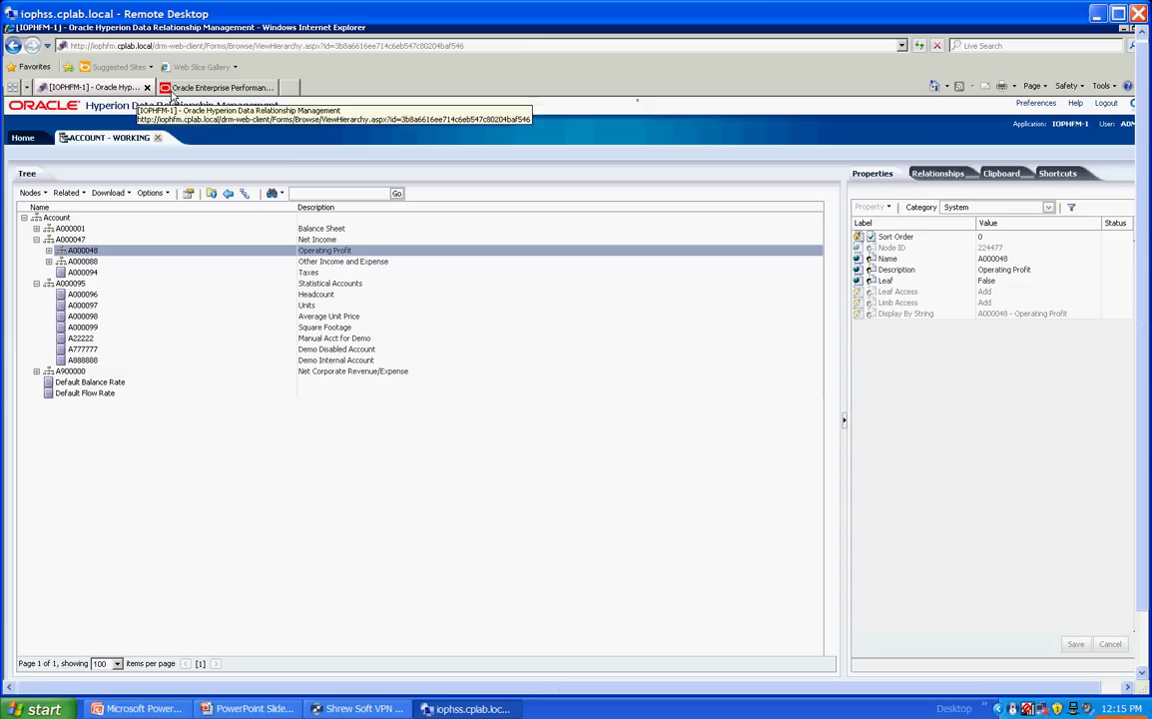
left_click(157, 138)
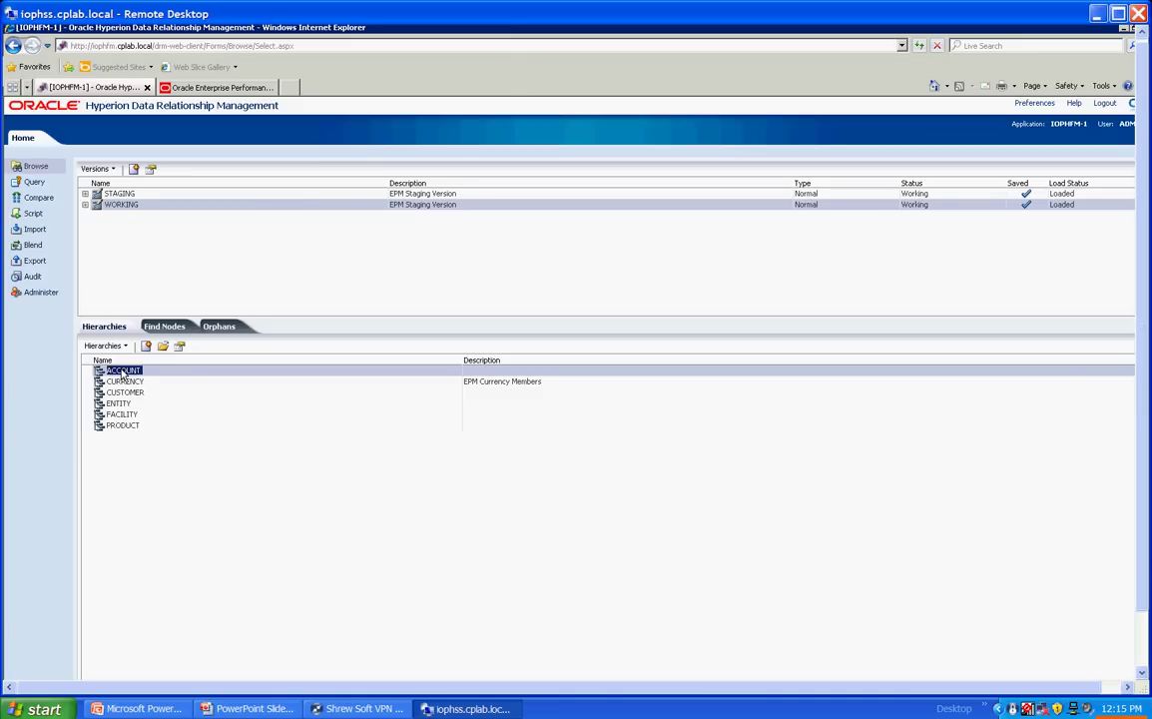
double_click(121, 374)
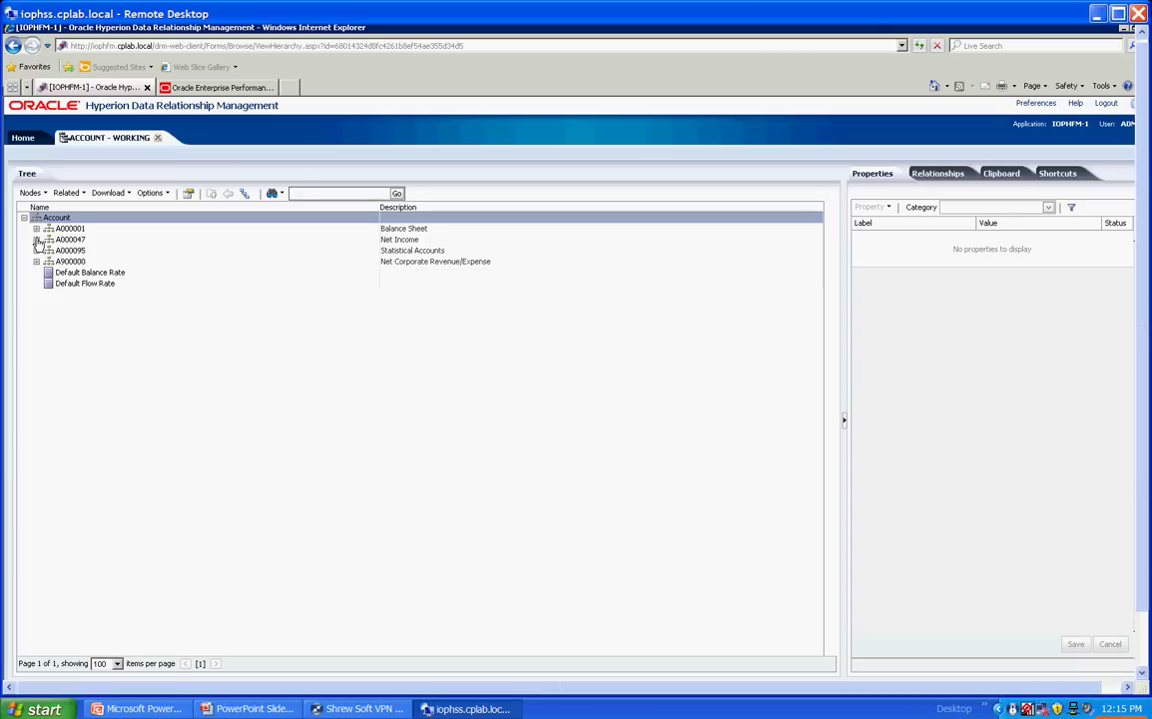
left_click(33, 240)
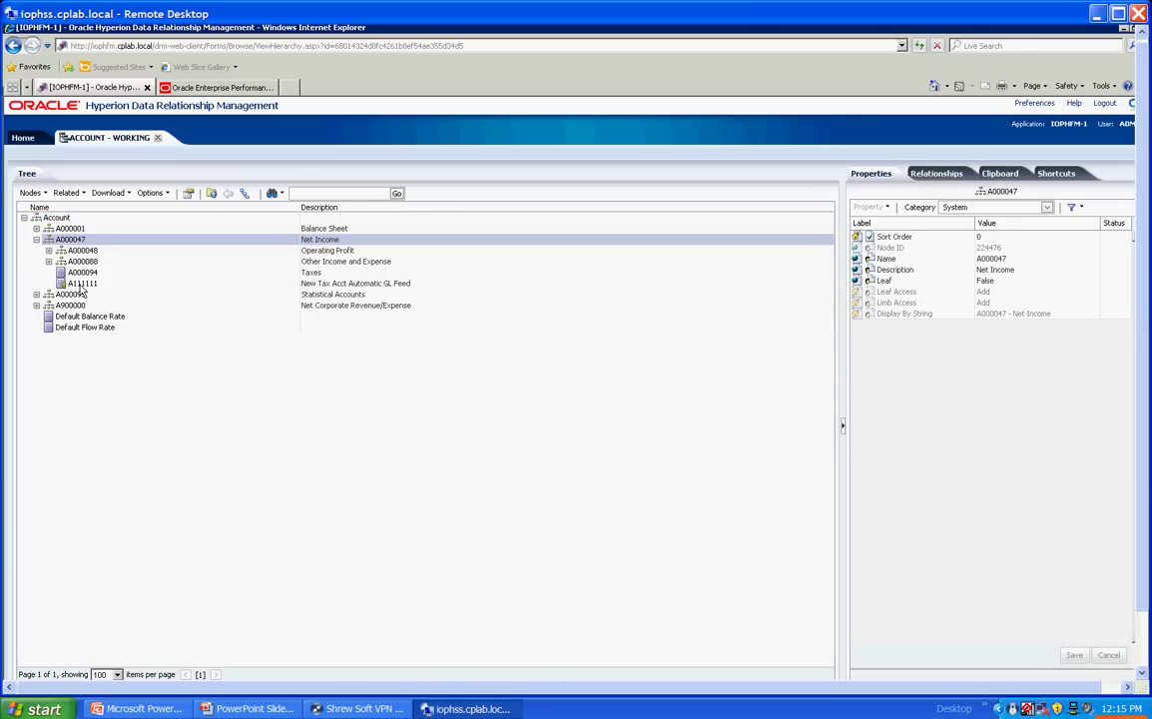
left_click(83, 284)
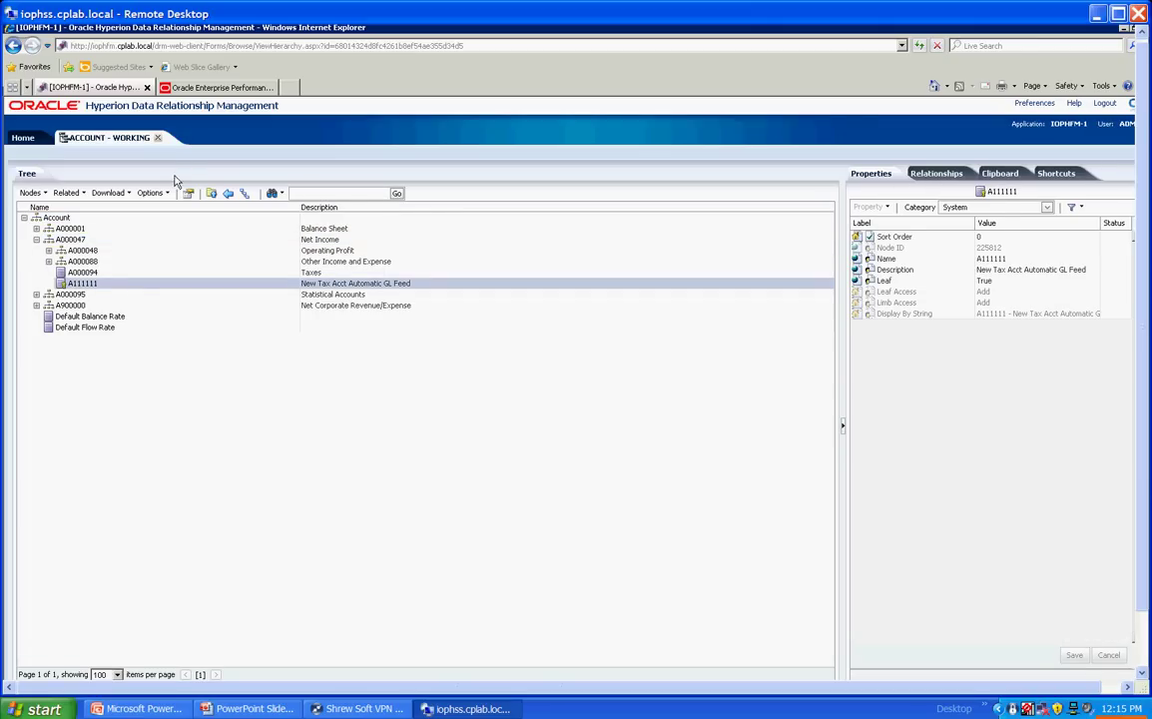
left_click(60, 293)
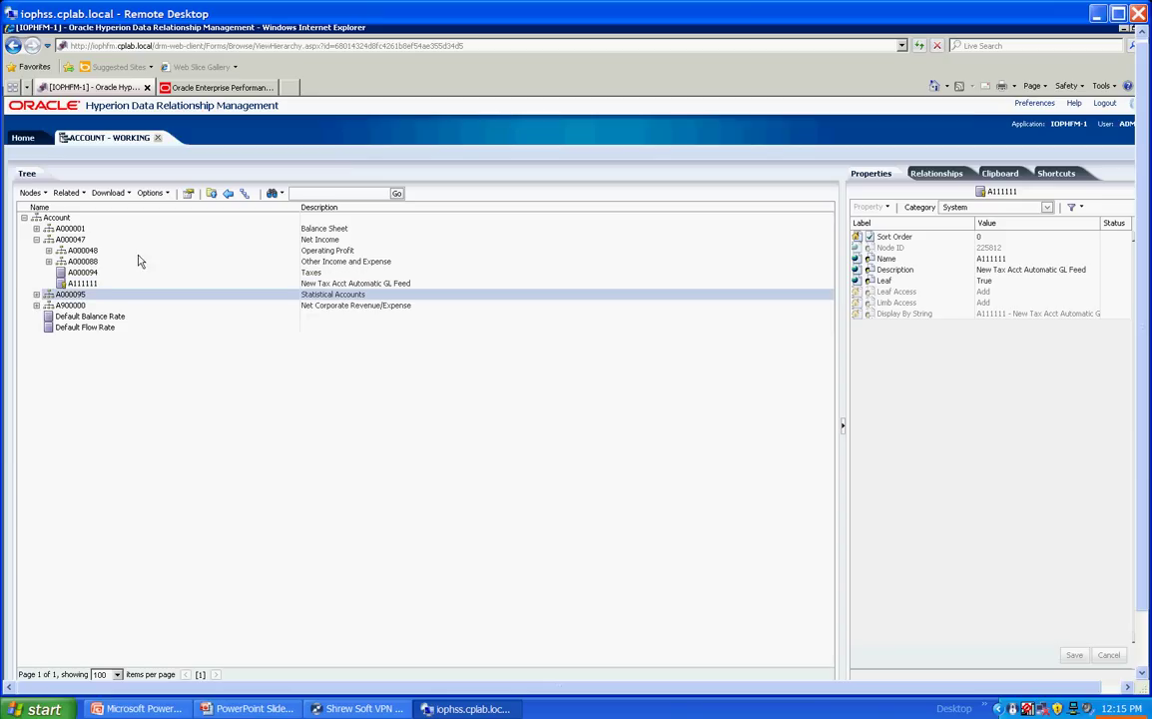
Step: In EPM Workspace, close the open DIPlan1 and DIHFM1 application tabs
left_click(215, 87)
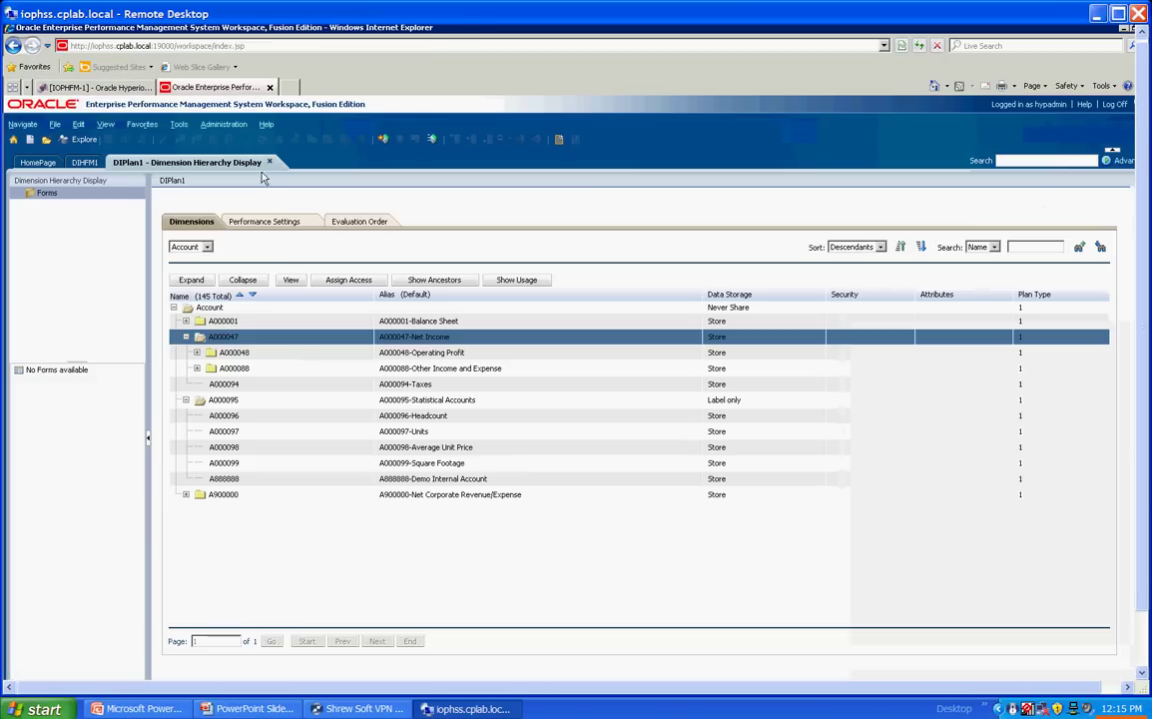
left_click(269, 162)
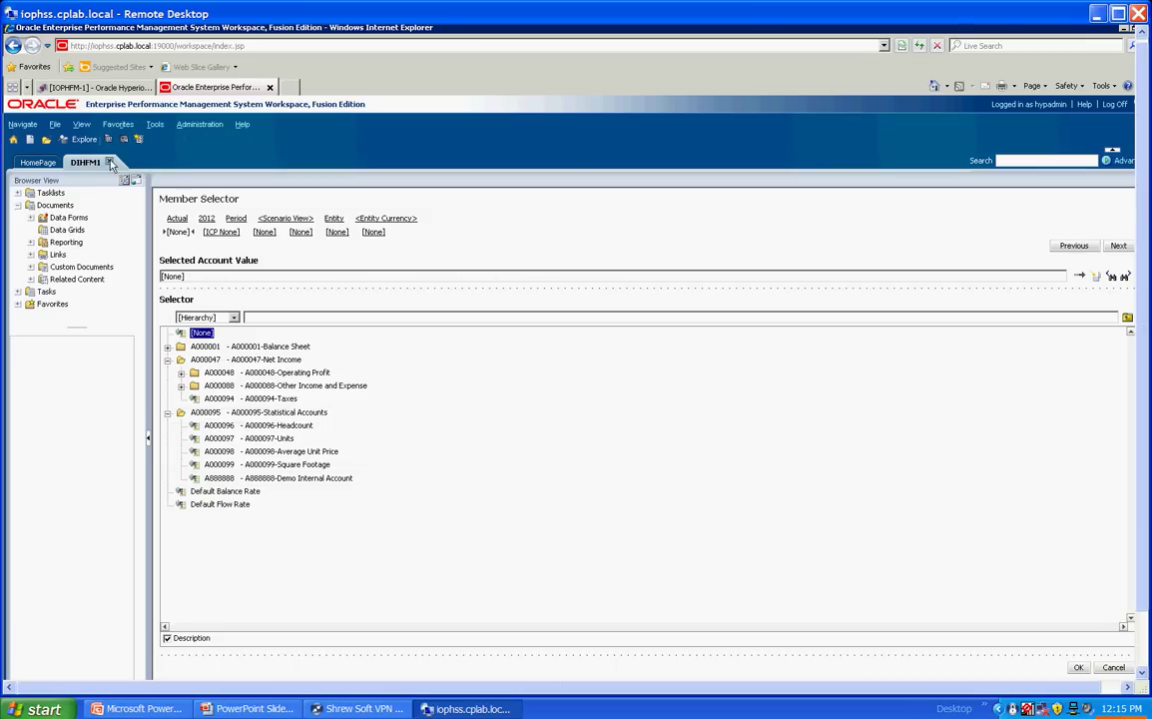
left_click(110, 162)
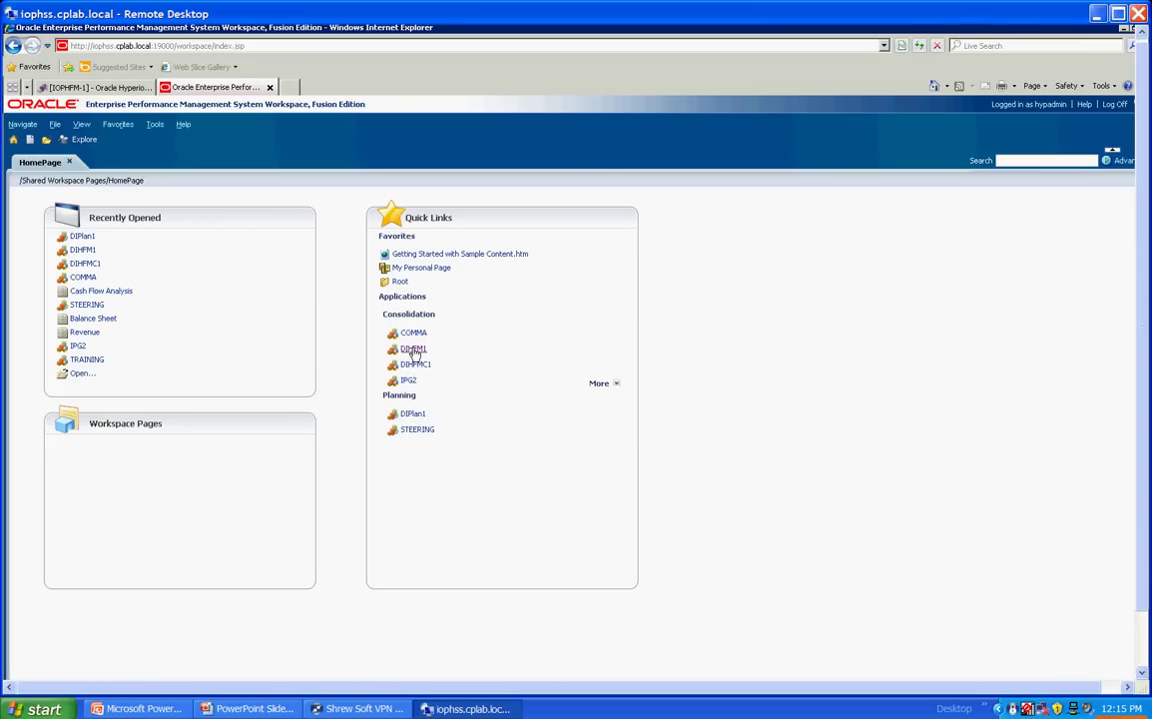
Step: Reopen DIHFM1 to confirm A111111 and A22222 in its Account dimension, then reopen DIPlan1
left_click(414, 350)
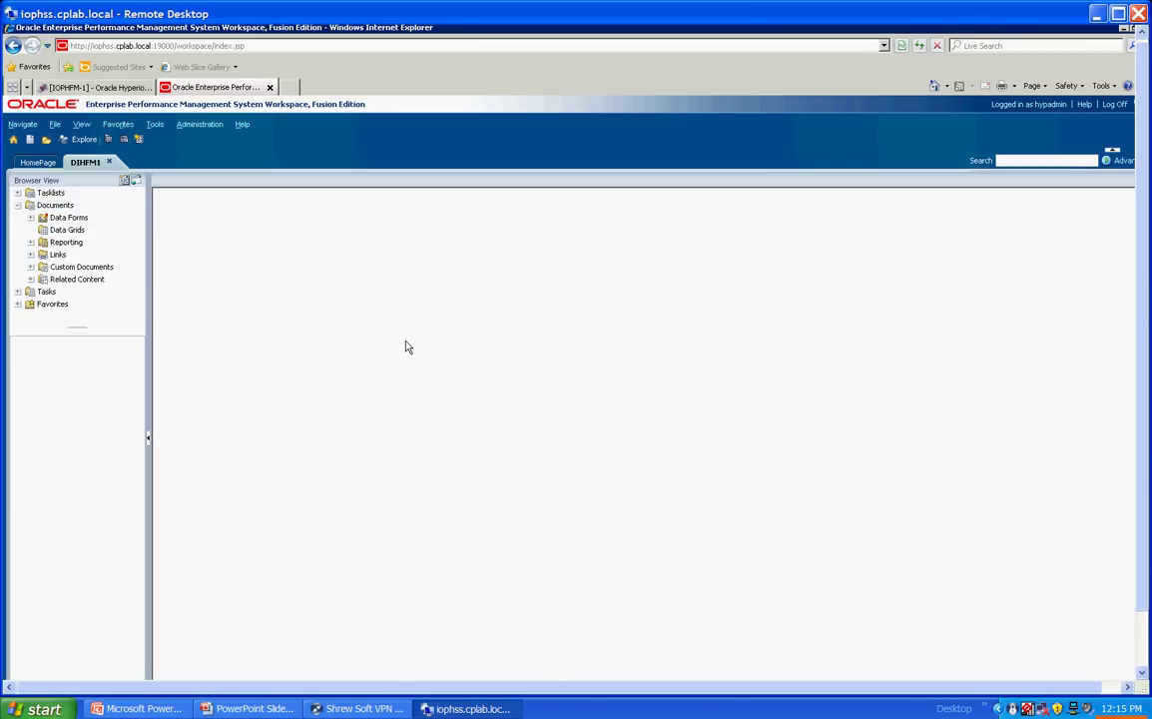
left_click(552, 200)
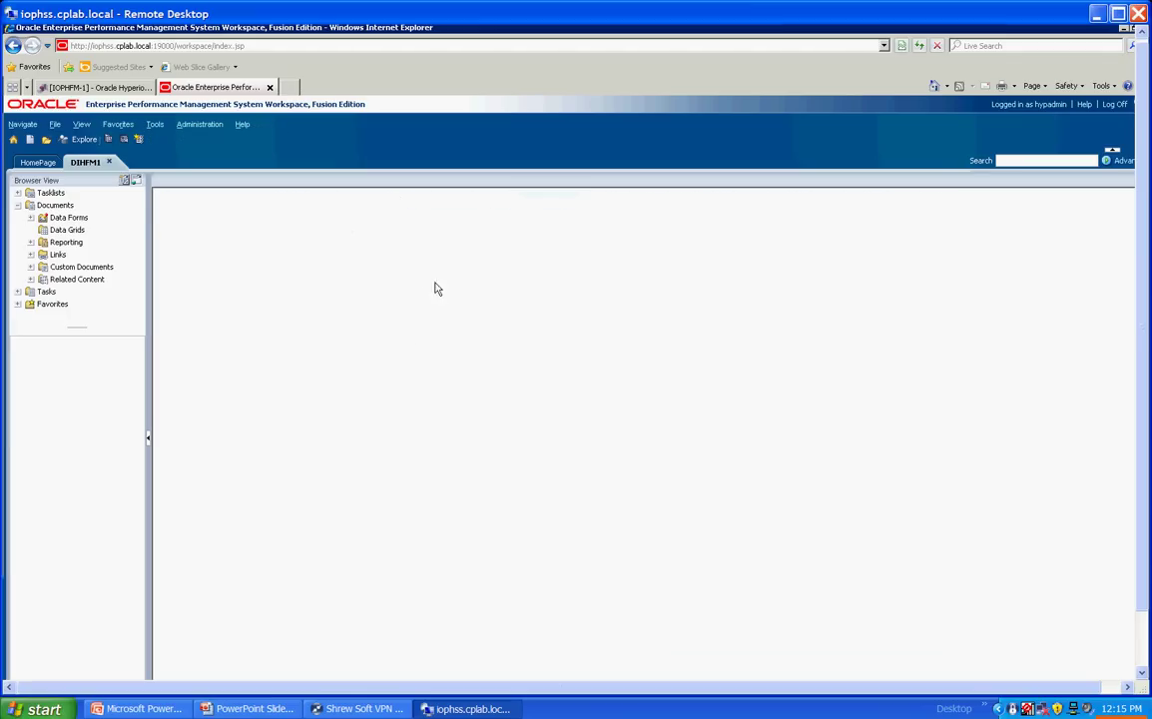
left_click(167, 359)
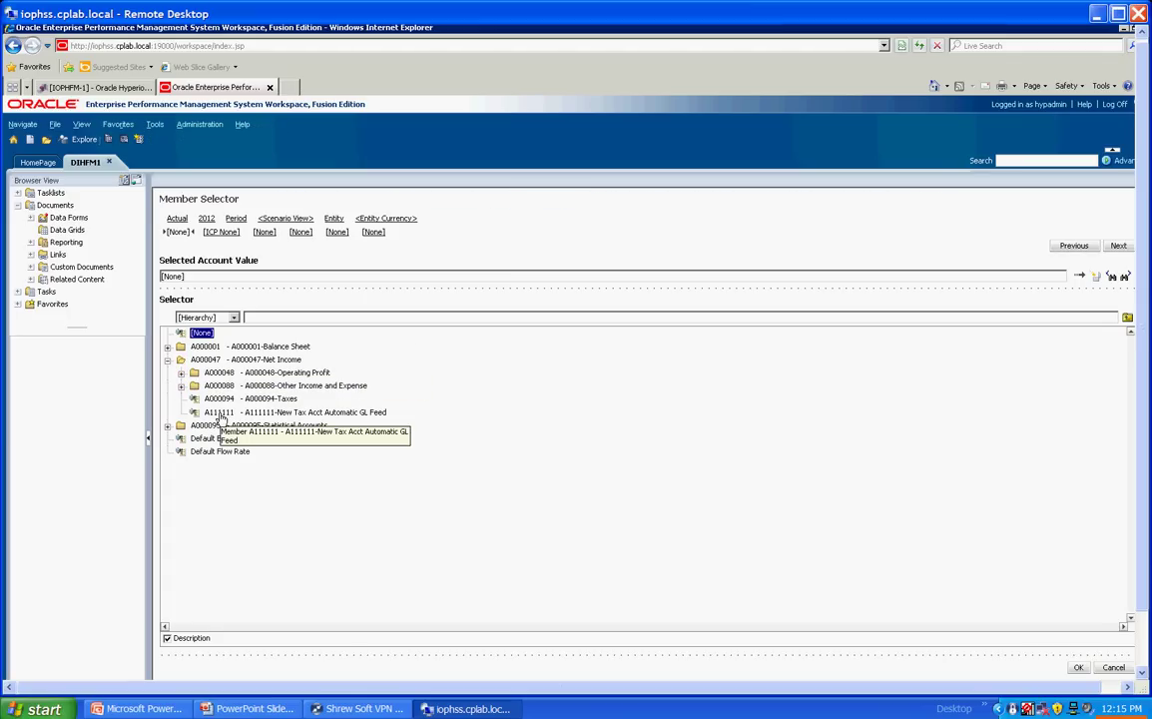
left_click(168, 425)
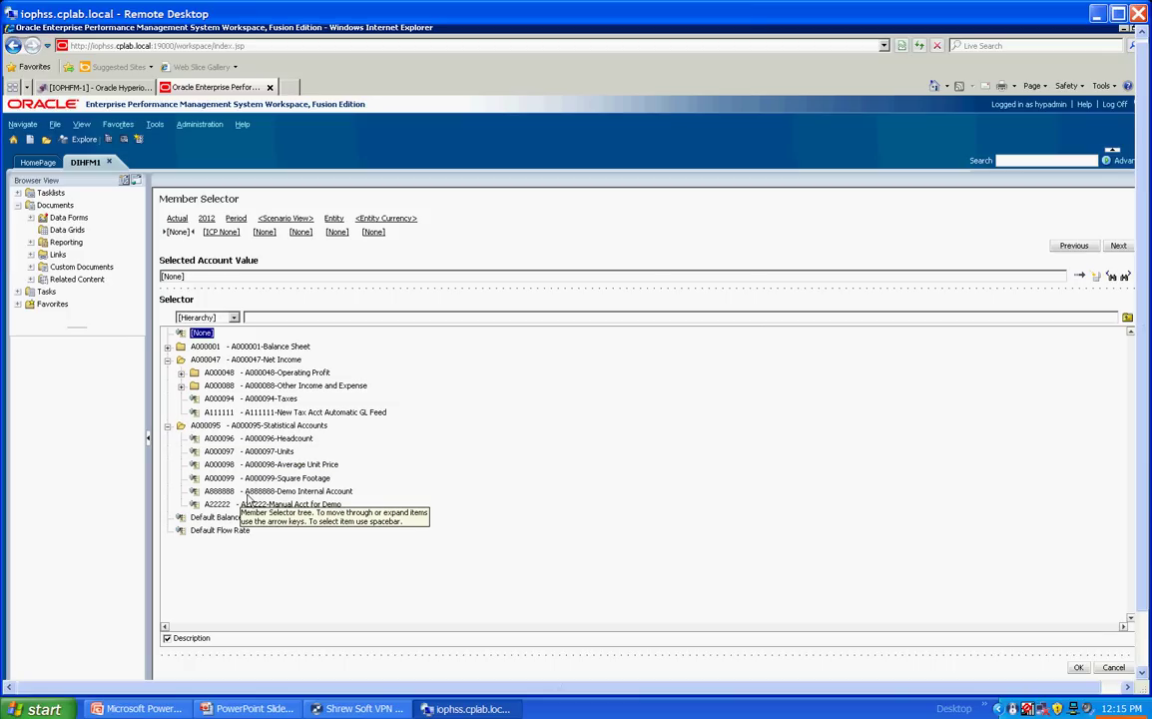
left_click(50, 162)
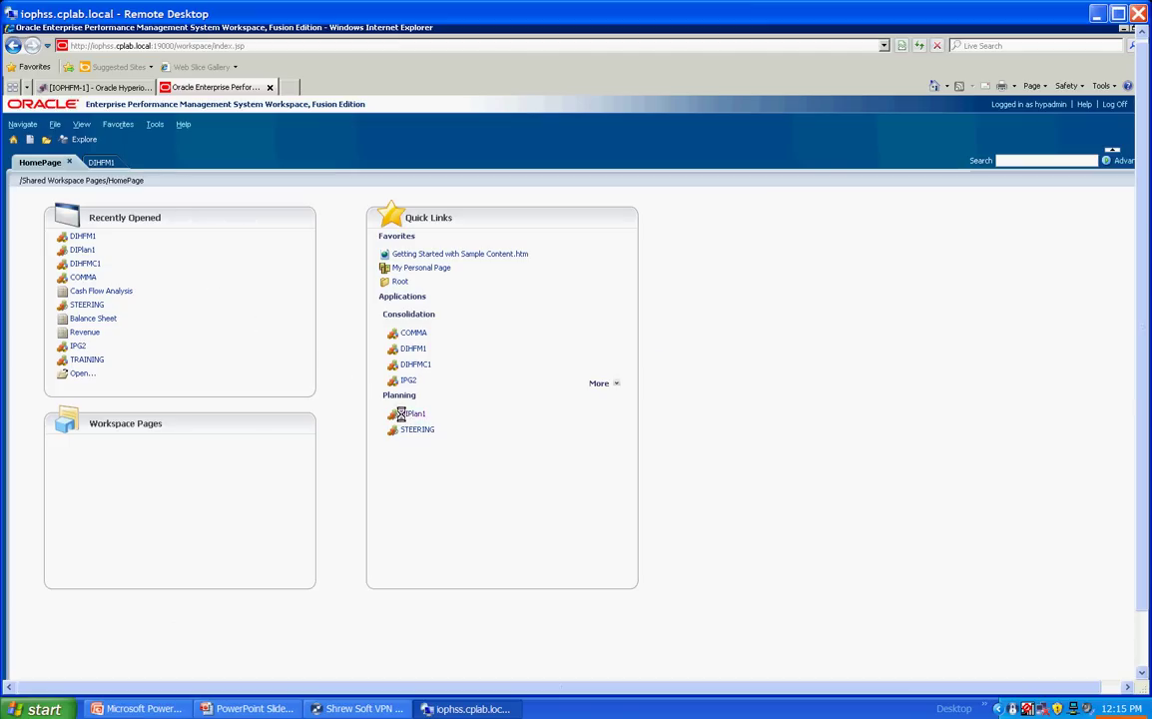
left_click(401, 414)
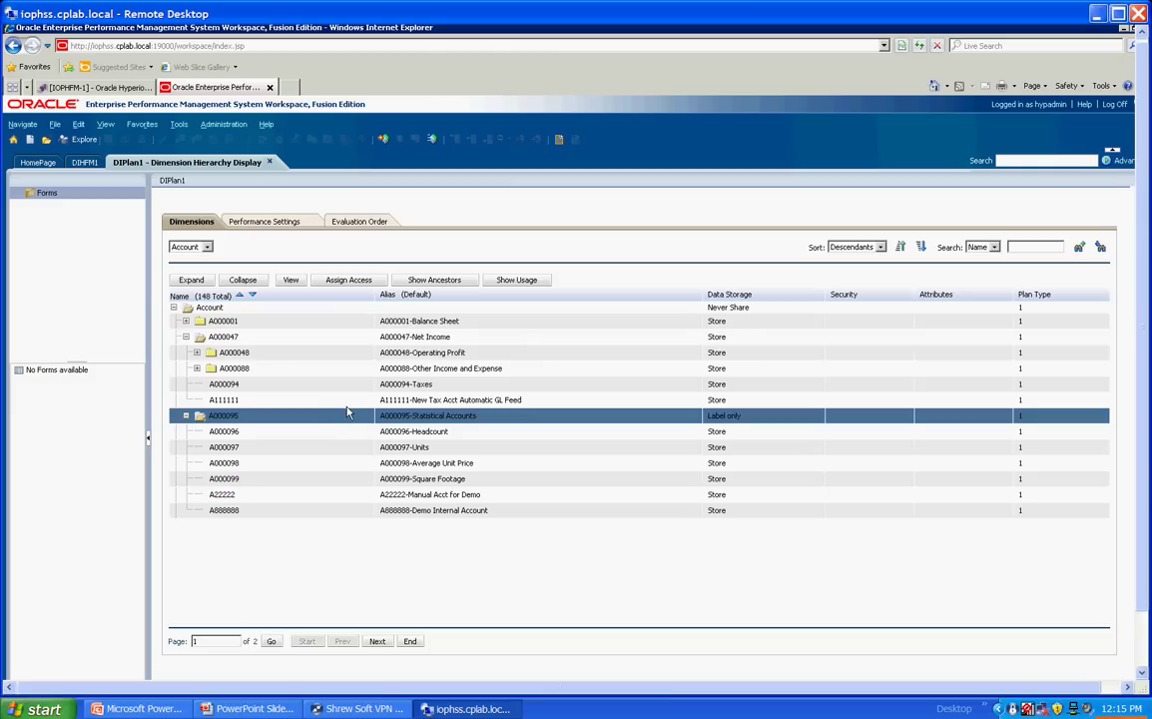
Step: Go back to the PowerPoint slide show and advance to slide 10, DRM/EPMA BENEFITS
key("alt+Tab")
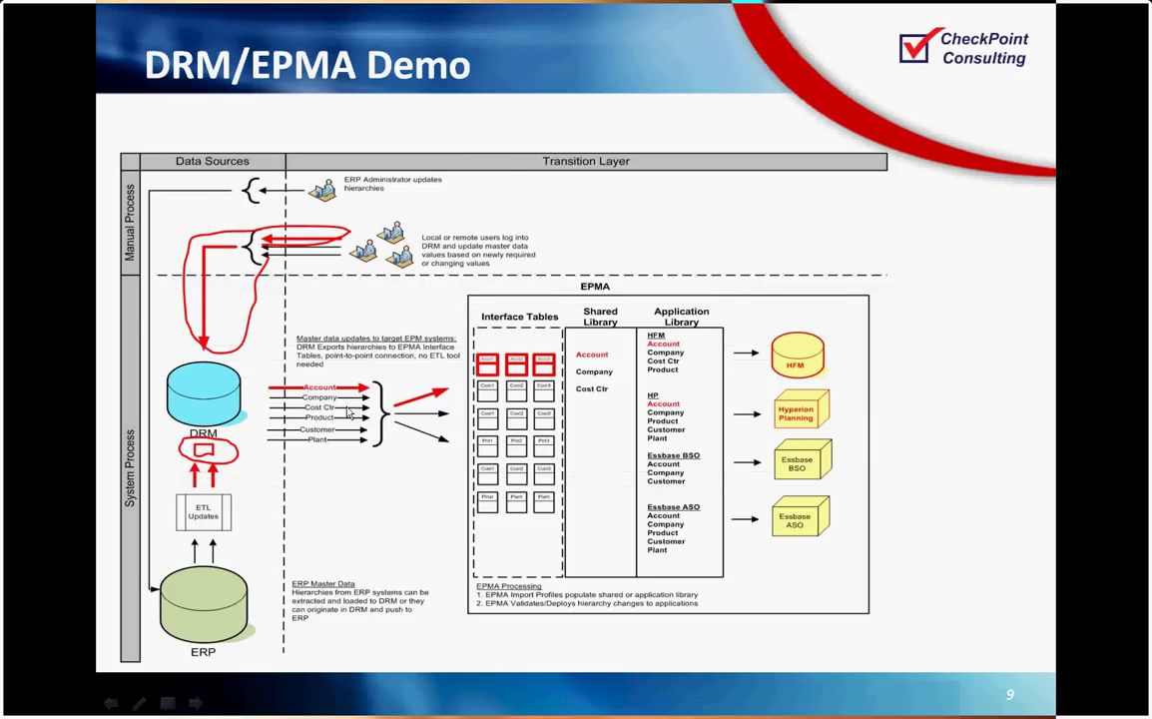
key("Right")
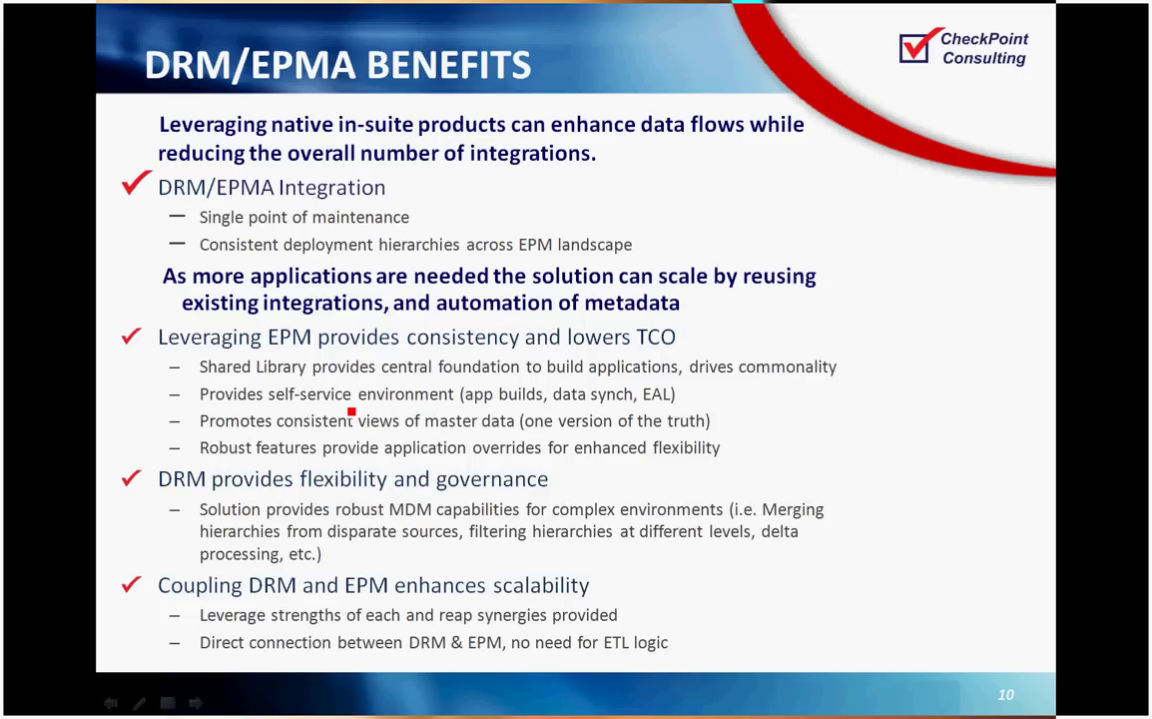